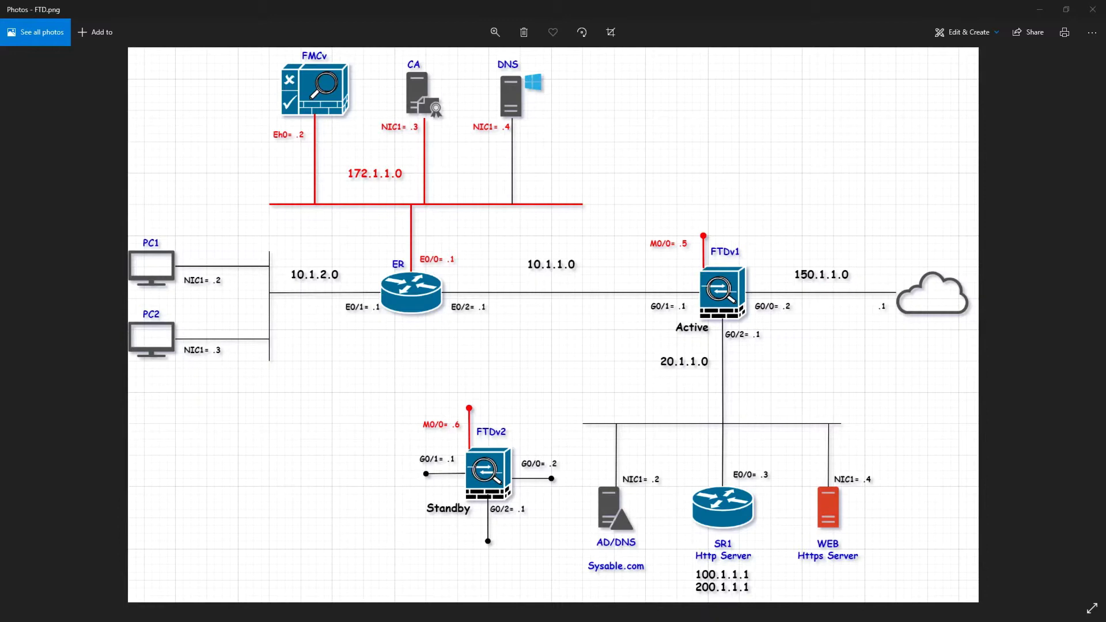
# Go to FTD-1's Routing > Static Route page, which has no routes, and start a new route.
pyautogui.hotkey('alt', 'Tab')
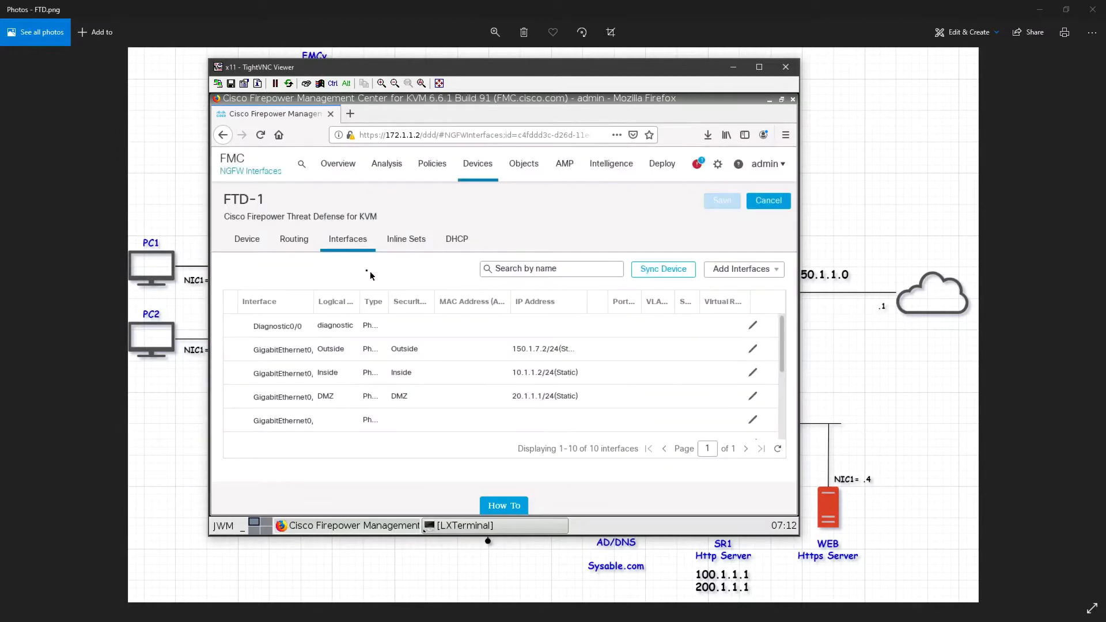
pyautogui.click(287, 245)
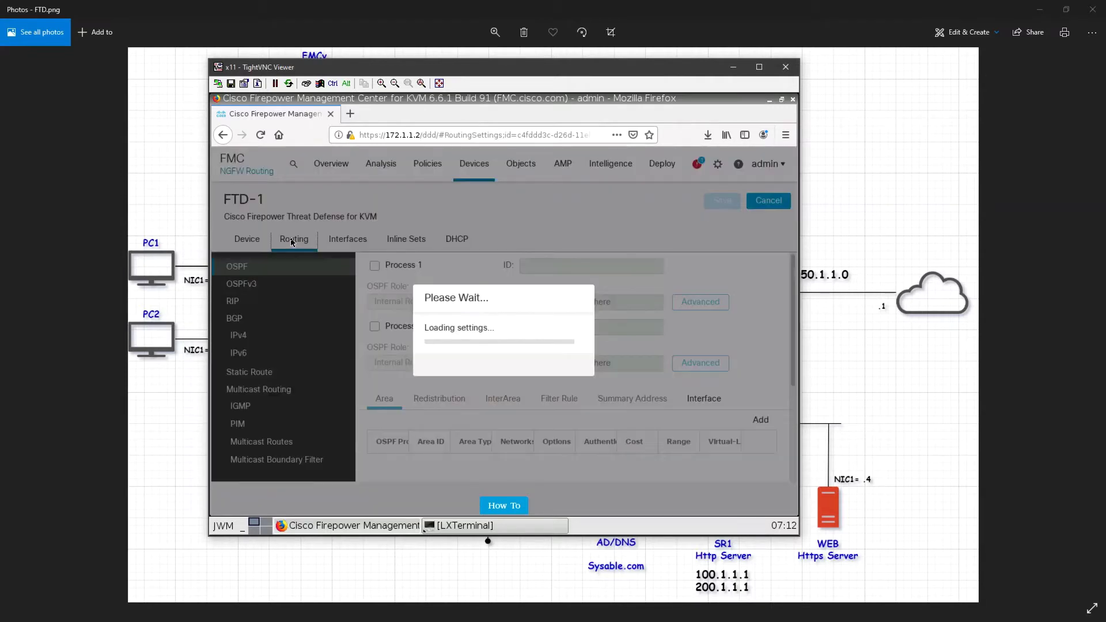
pyautogui.click(267, 376)
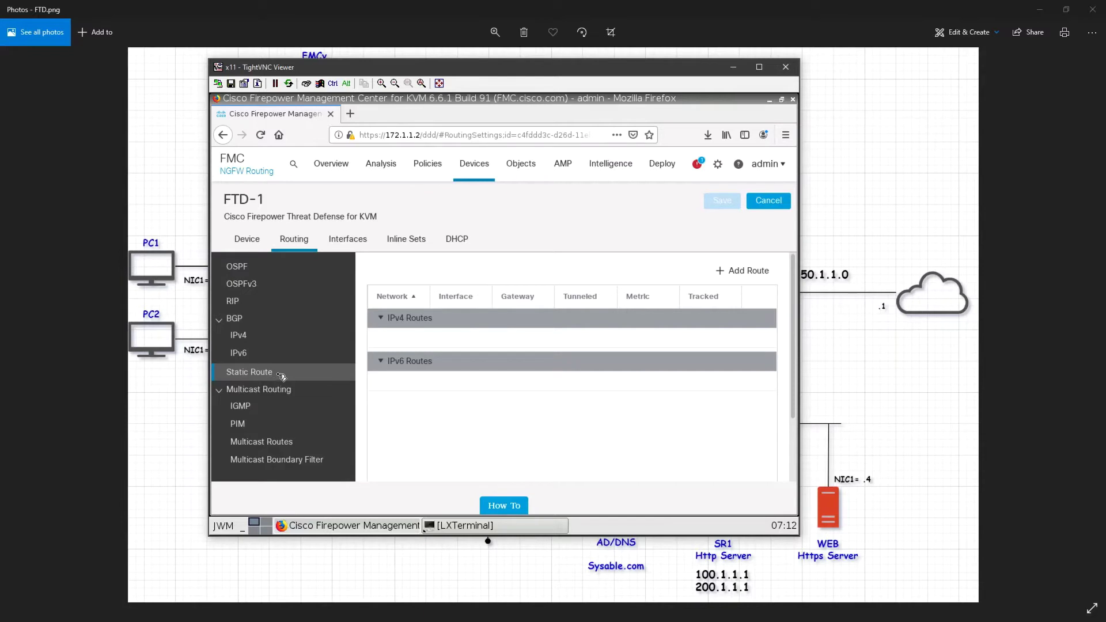
pyautogui.click(741, 275)
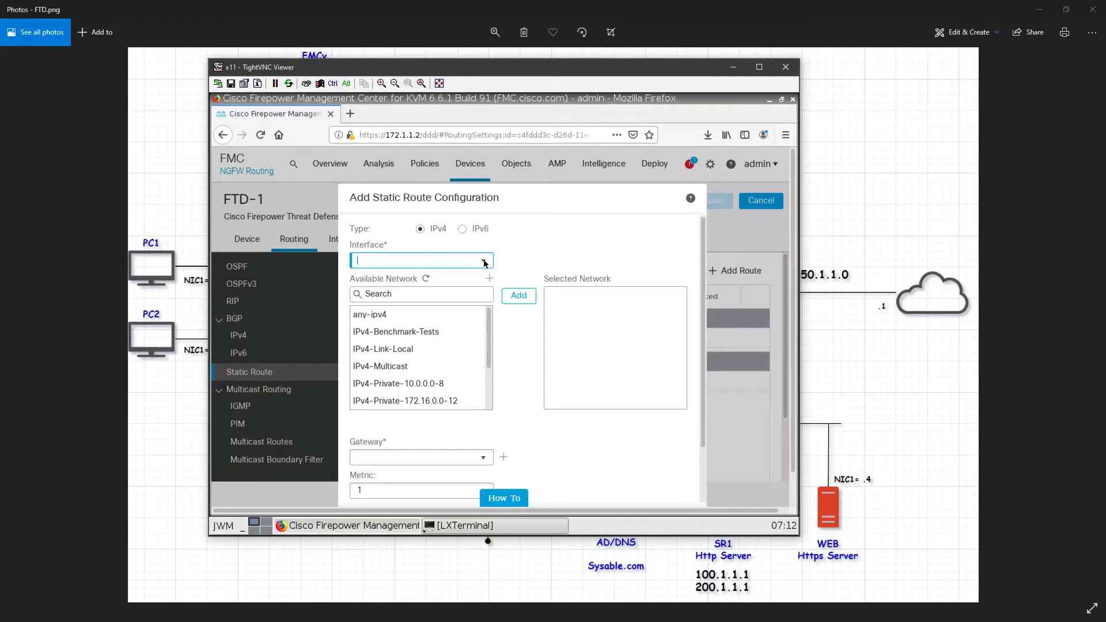
# Set the route's interface to Outside with any-ipv4 as the destination network.
pyautogui.click(486, 262)
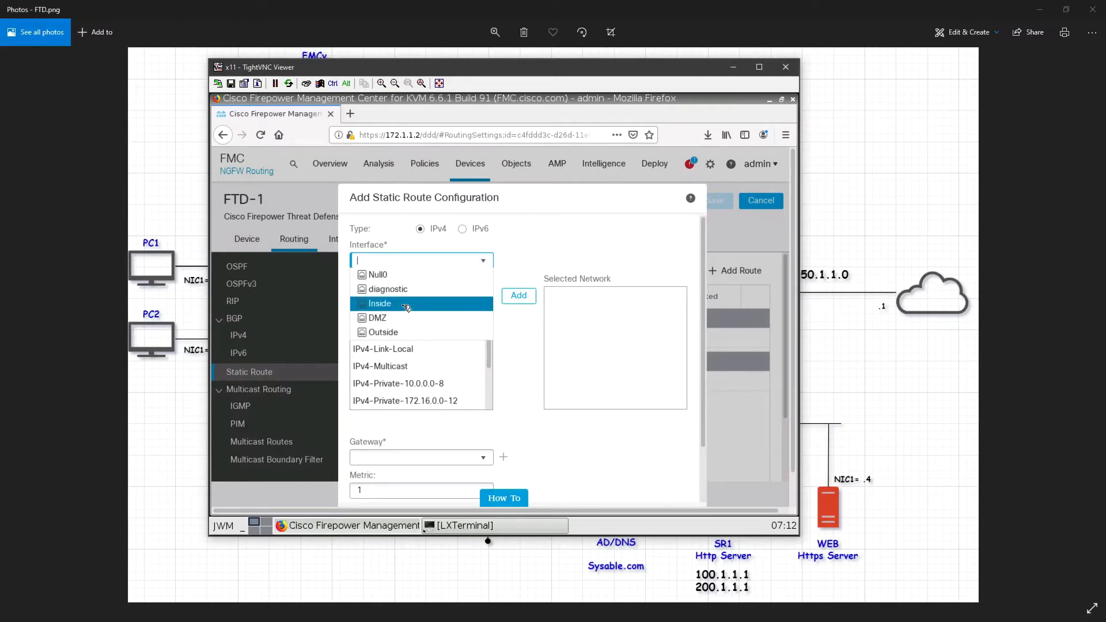
pyautogui.click(405, 332)
pyautogui.click(409, 316)
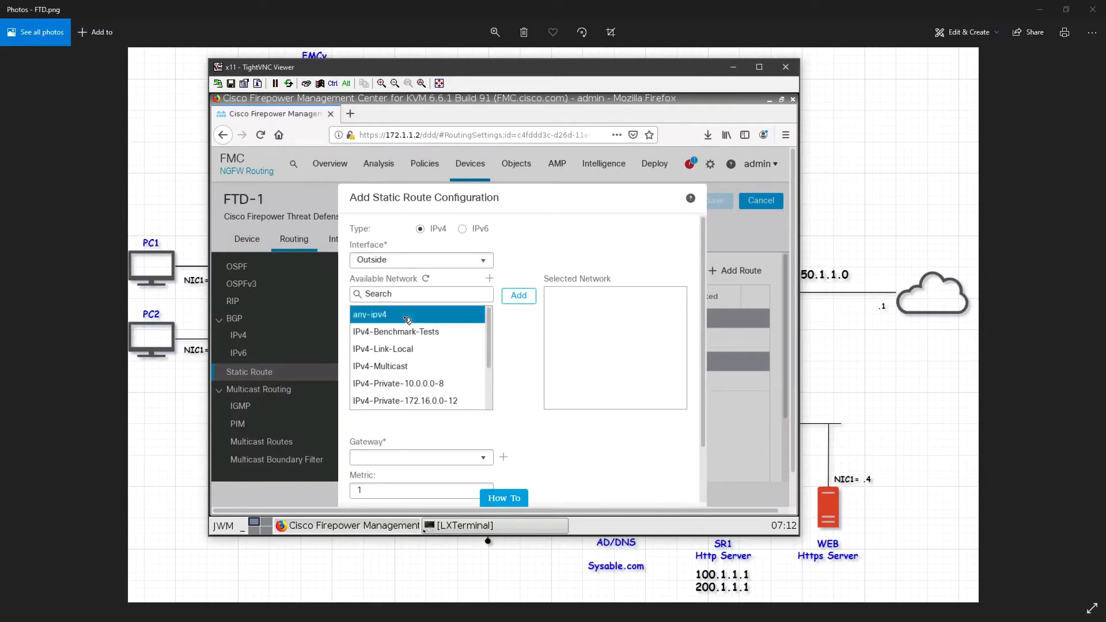
pyautogui.click(529, 300)
pyautogui.scroll(-1, 479, 424)
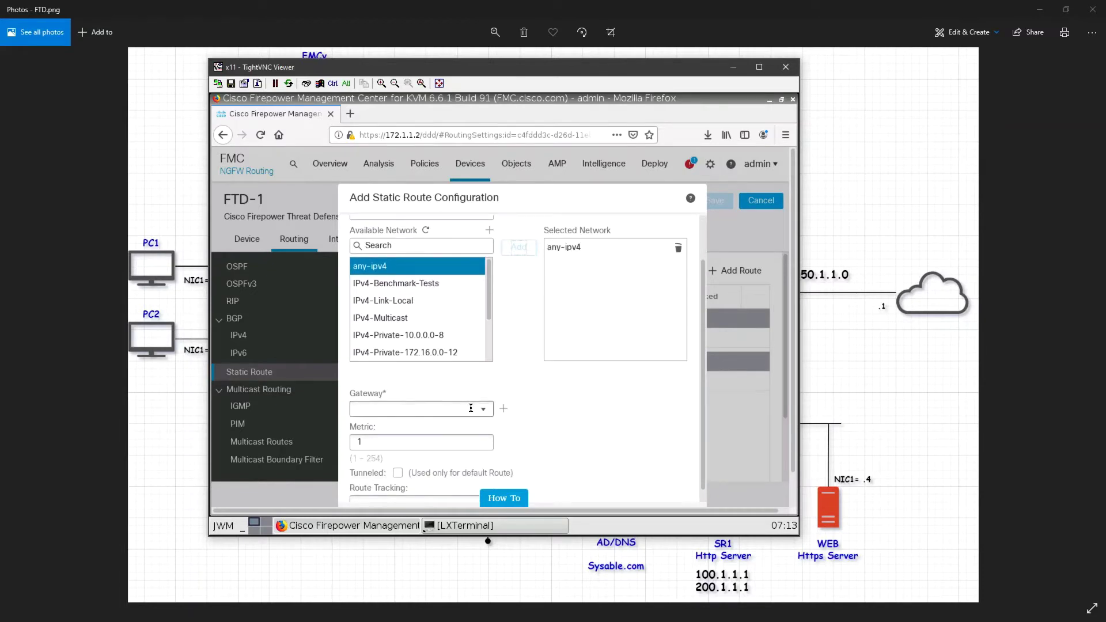
# Create gateway host object DFGW at 150.1.7.1 and confirm the default route.
pyautogui.click(504, 409)
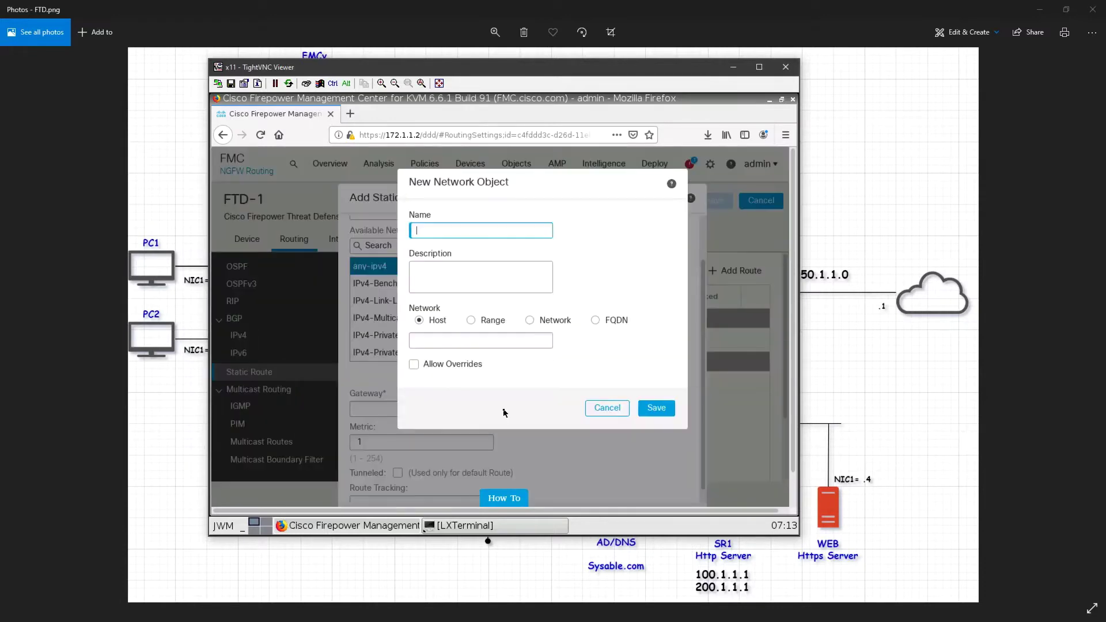
pyautogui.write('DFGW')
pyautogui.click(475, 339)
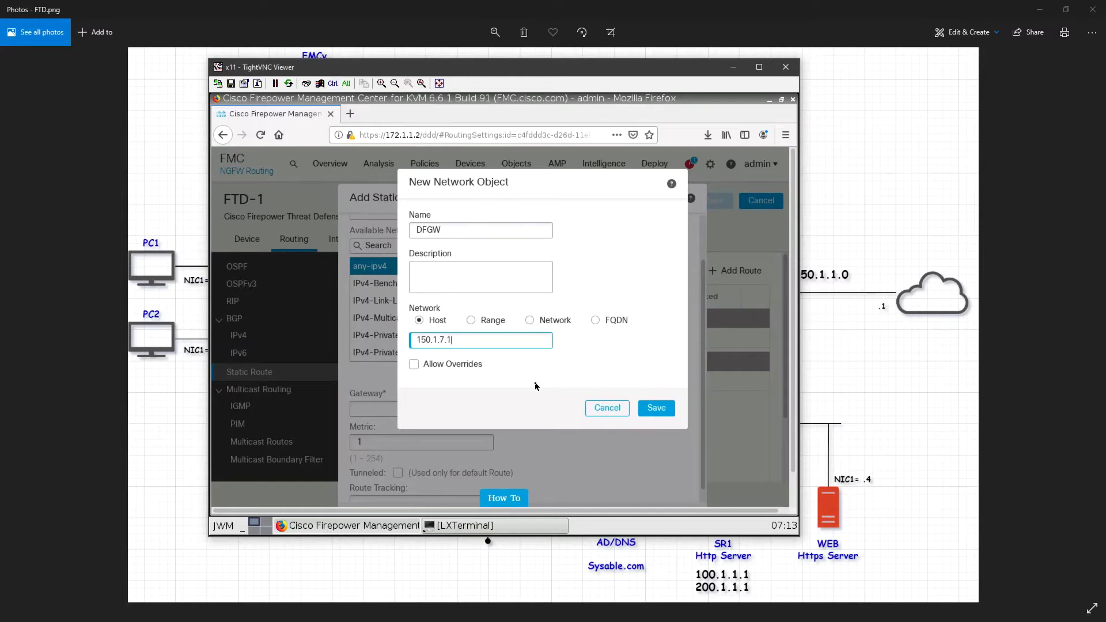
pyautogui.click(656, 408)
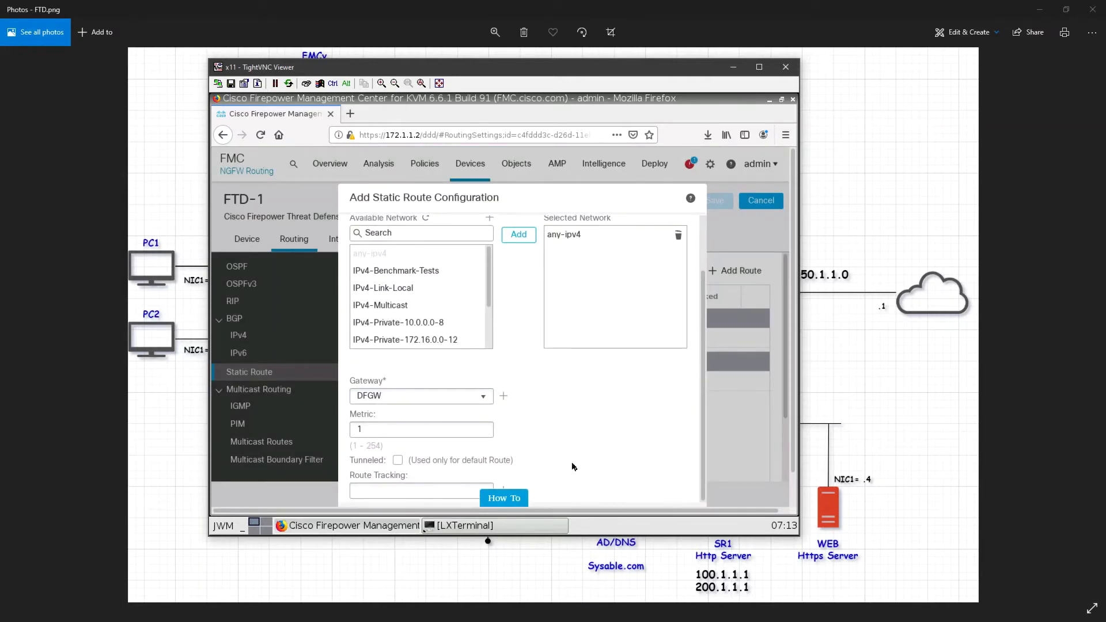
pyautogui.scroll(-3, 573, 464)
pyautogui.click(681, 489)
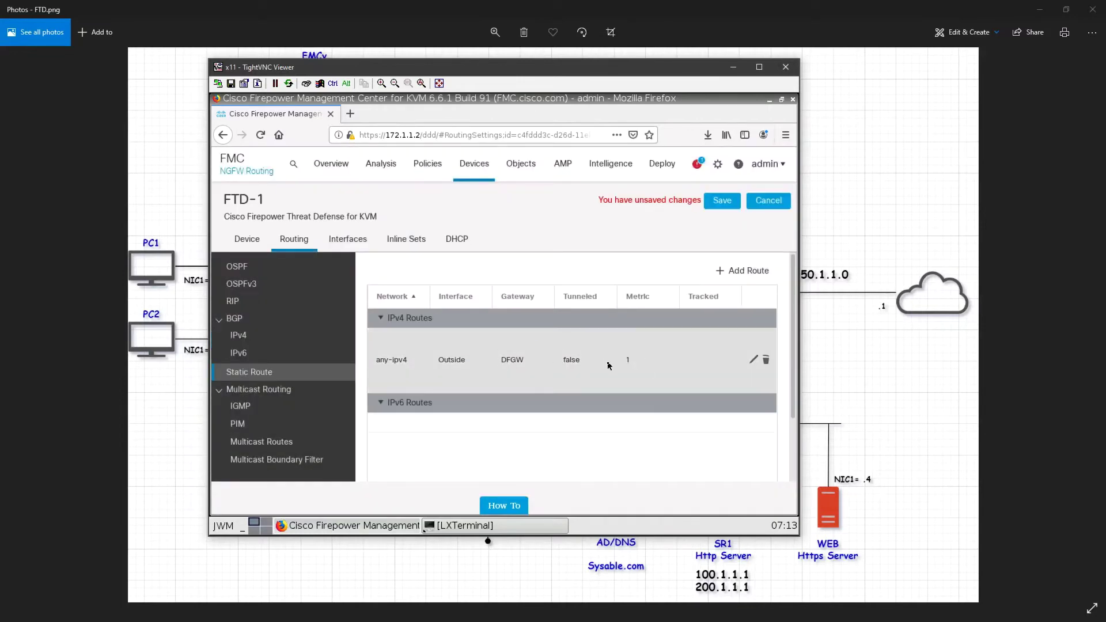
pyautogui.click(734, 67)
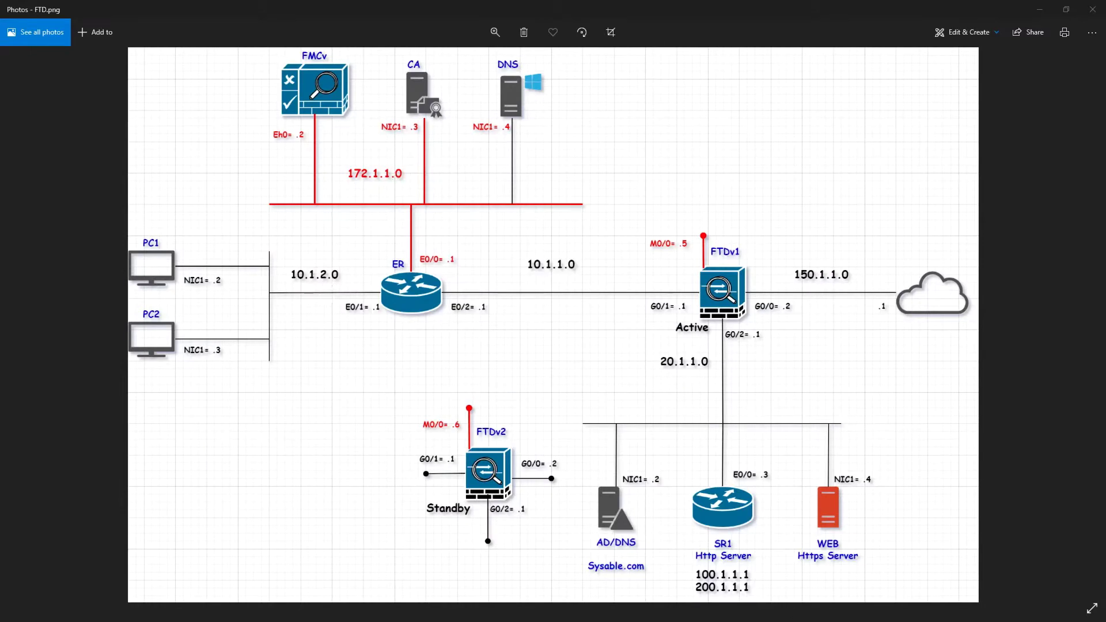
# Add another route with Inside as the interface and begin a new destination network object.
pyautogui.hotkey('alt', 'Tab')
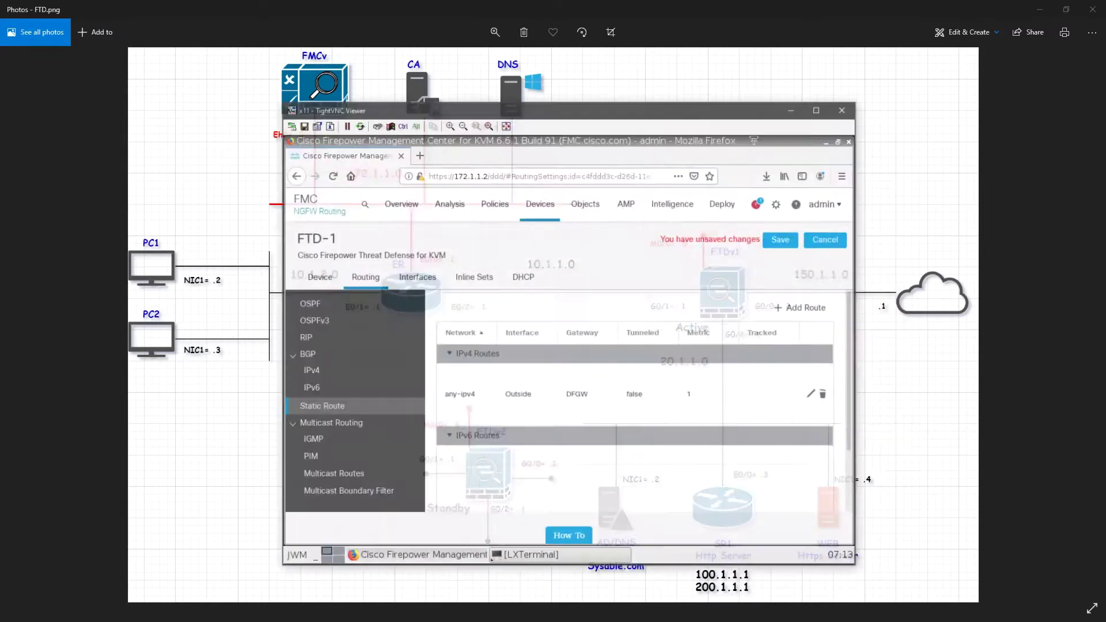
pyautogui.click(749, 271)
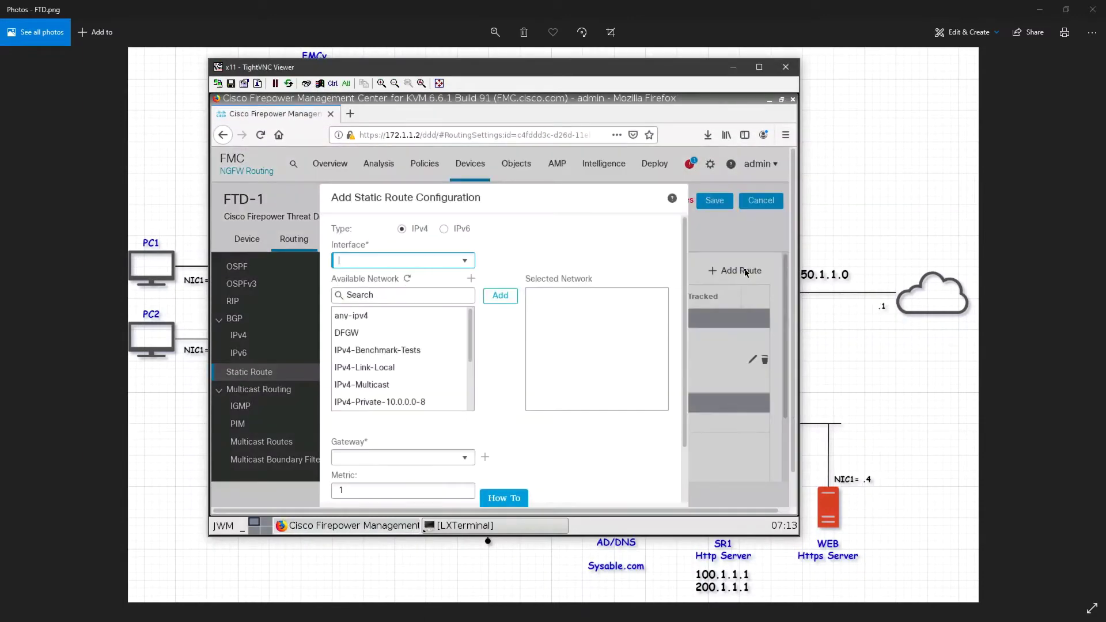
pyautogui.click(462, 262)
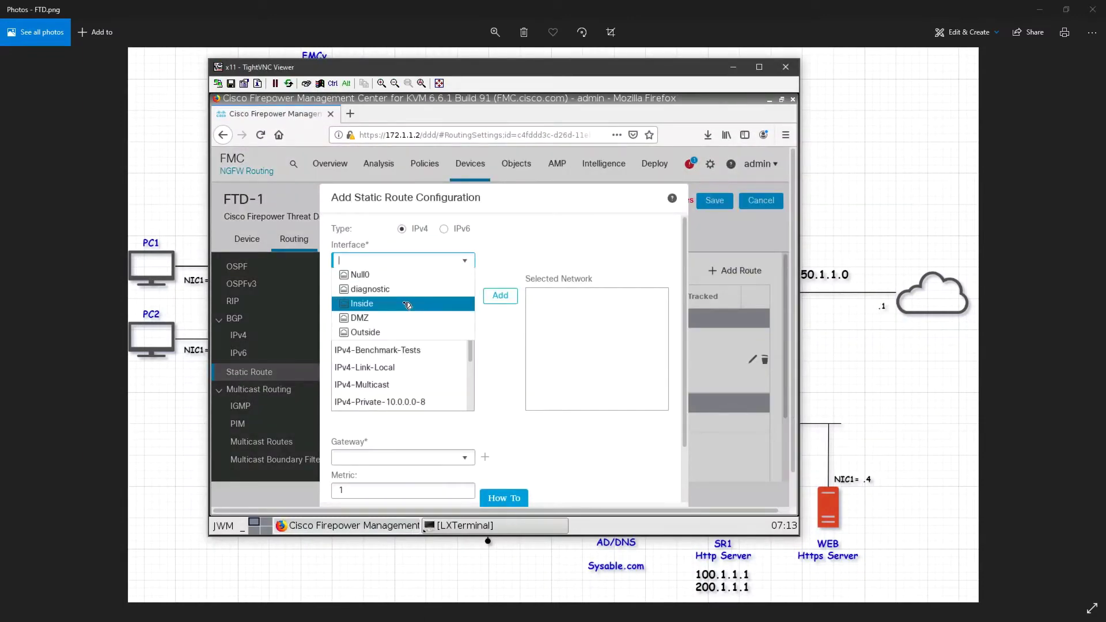
pyautogui.click(404, 301)
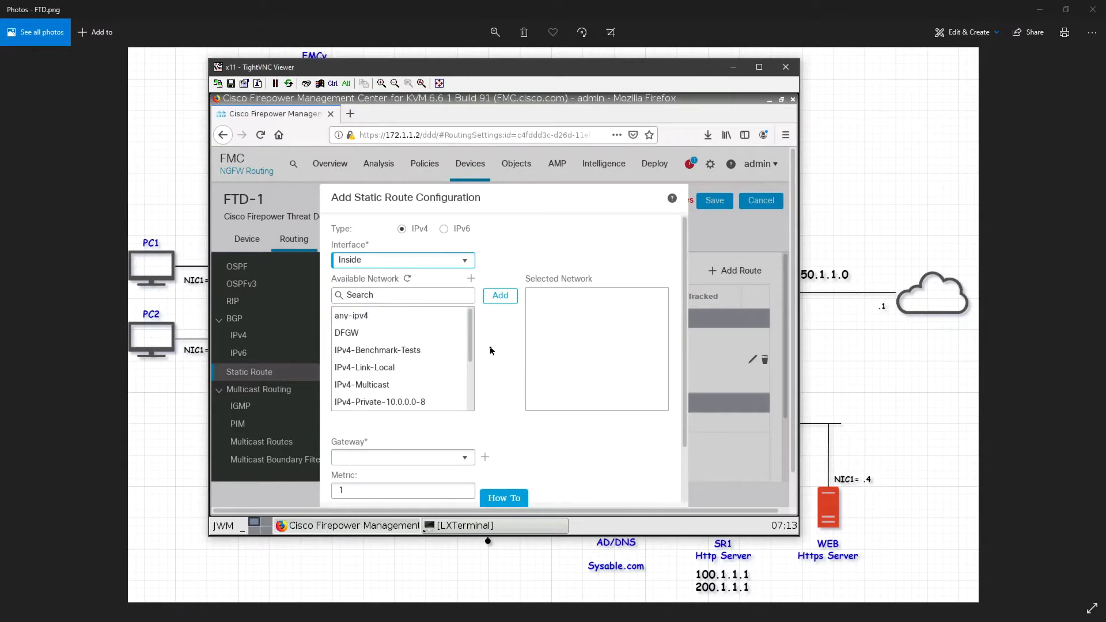
pyautogui.click(734, 67)
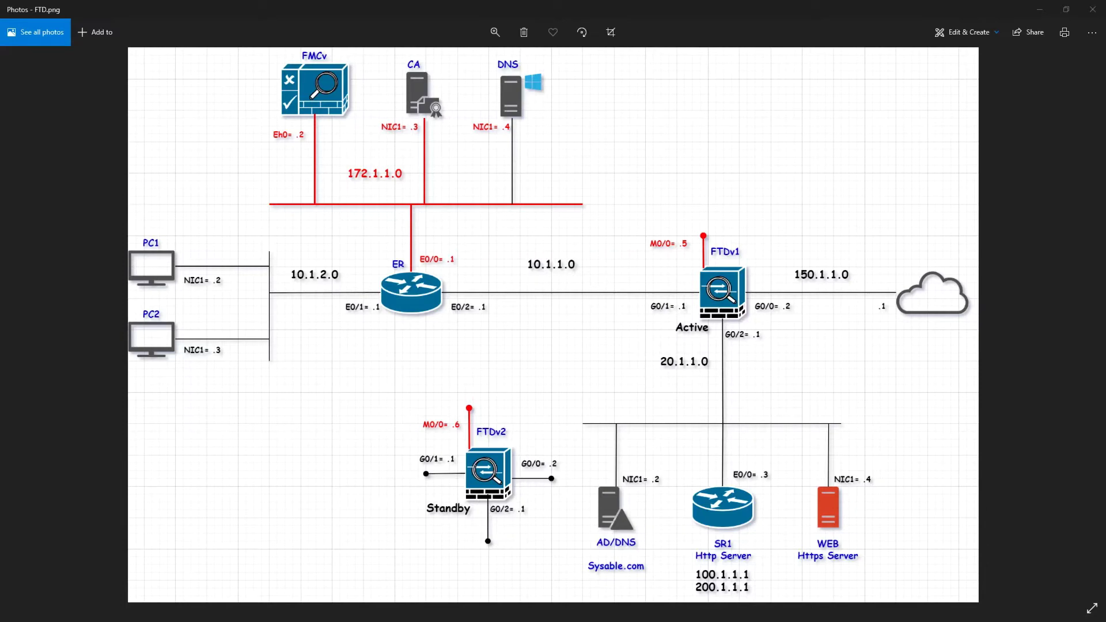
pyautogui.hotkey('alt', 'Tab')
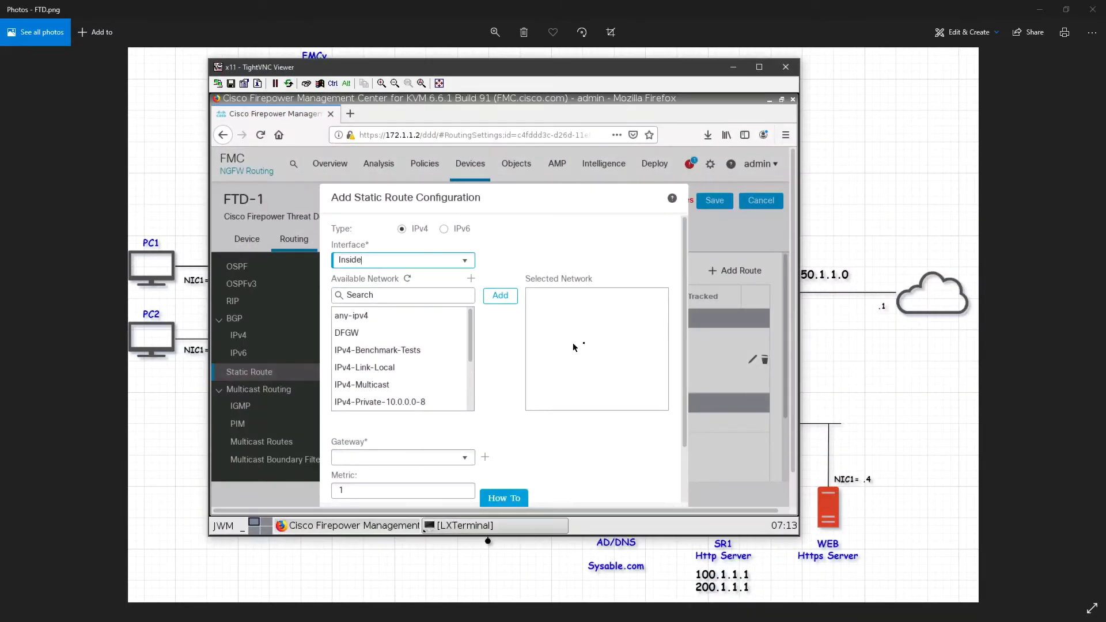
pyautogui.click(472, 279)
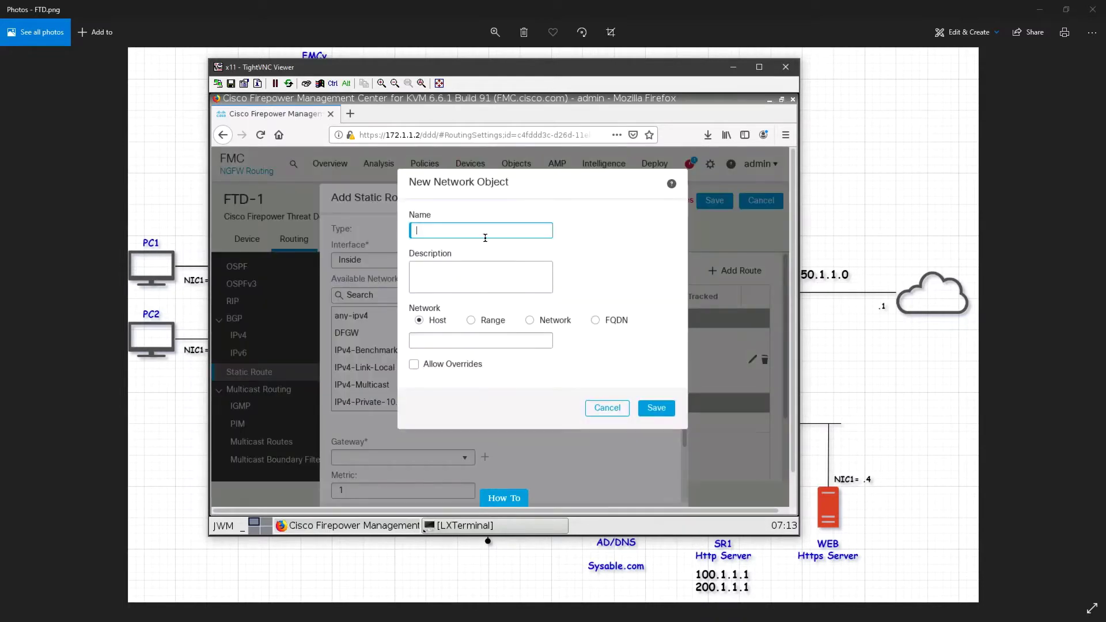
# Save network object MGMT-Zone as the 172.1.1.0/24 network.
pyautogui.write('MGMT-Zone')
pyautogui.click(540, 324)
pyautogui.write('172.1.1.0/24')
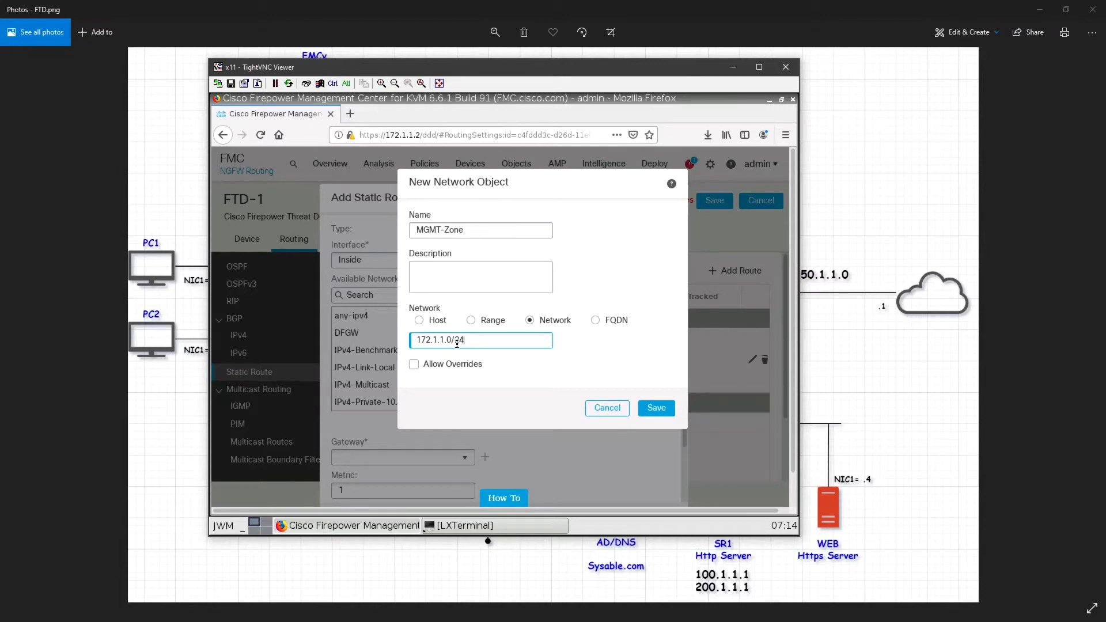
pyautogui.click(656, 408)
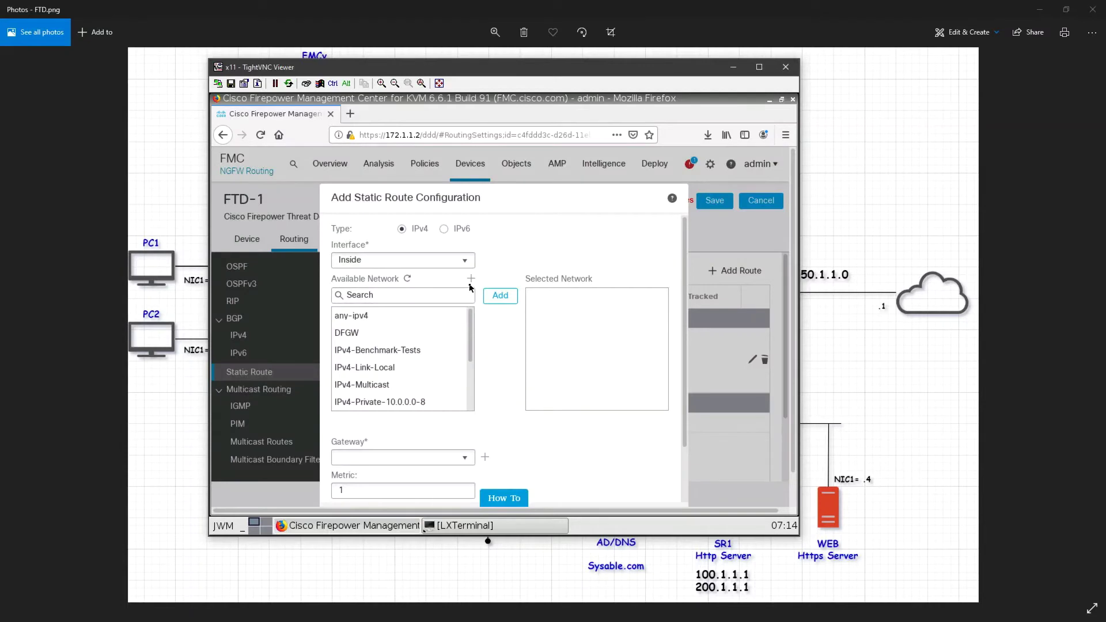
# Create and save network object INS for the 10.1.2.0/24 network.
pyautogui.click(473, 279)
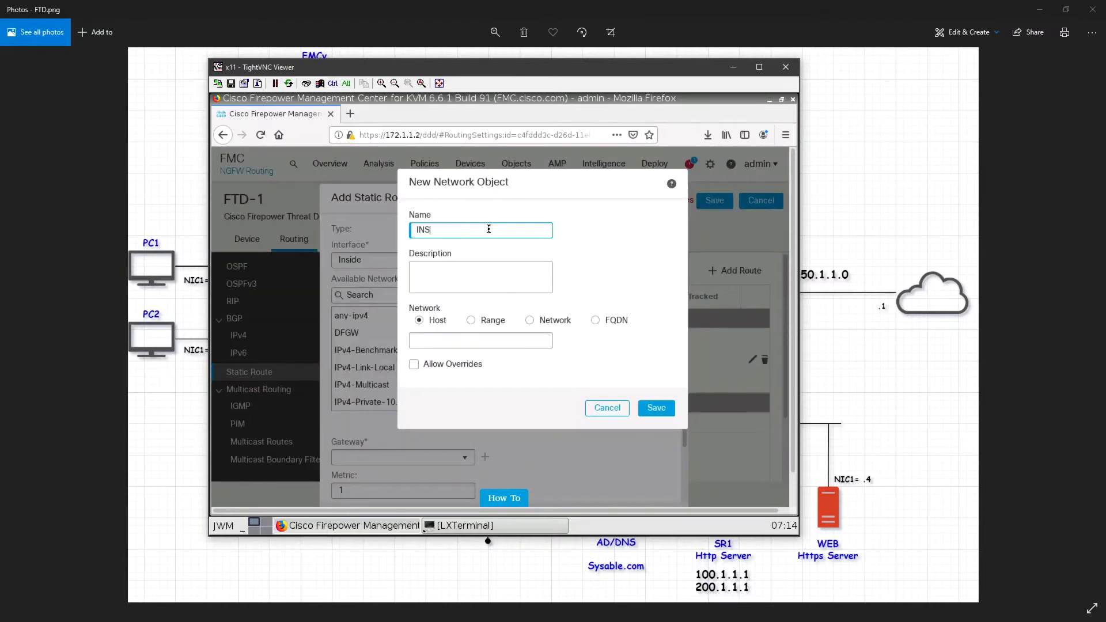
pyautogui.click(530, 320)
pyautogui.click(534, 345)
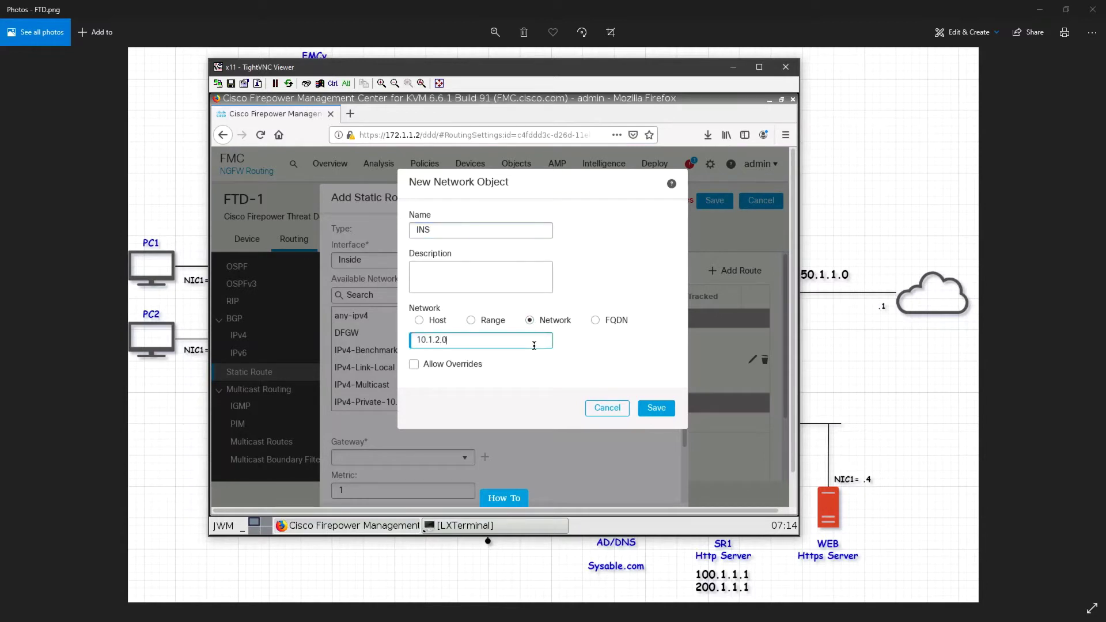
pyautogui.click(656, 409)
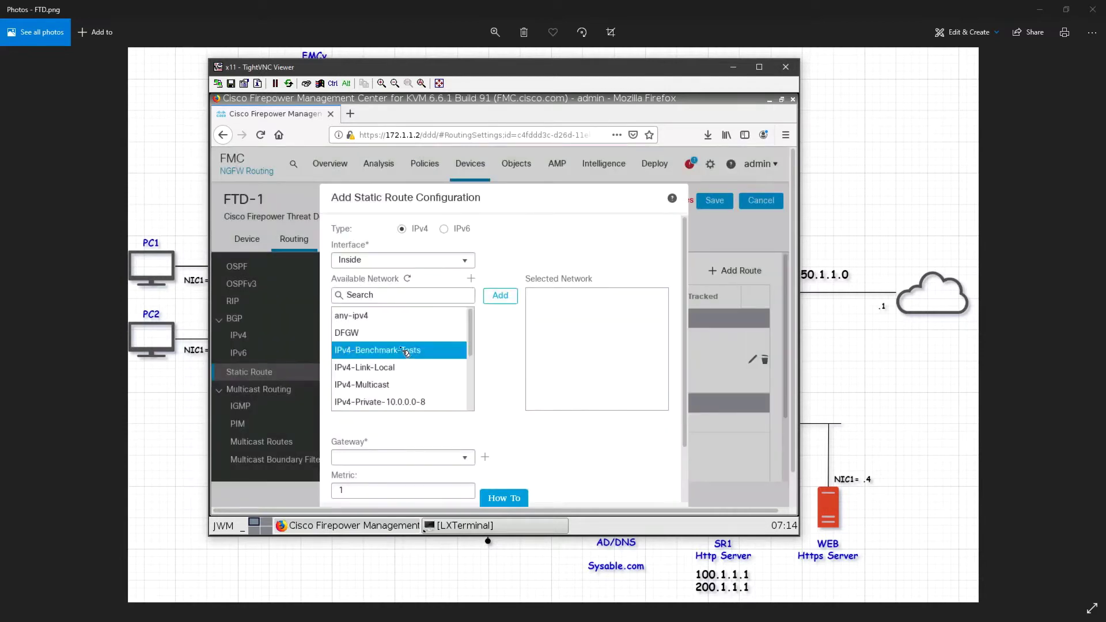
# Add INS and MGMT-Zone as the Inside route's destination networks.
pyautogui.click(408, 278)
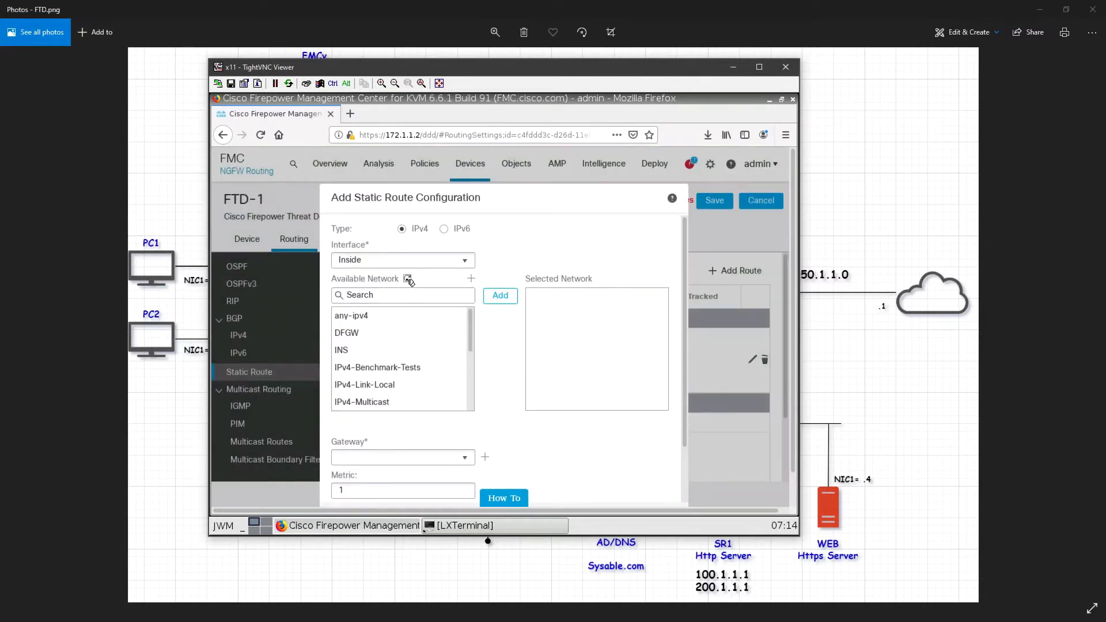
pyautogui.doubleClick(403, 351)
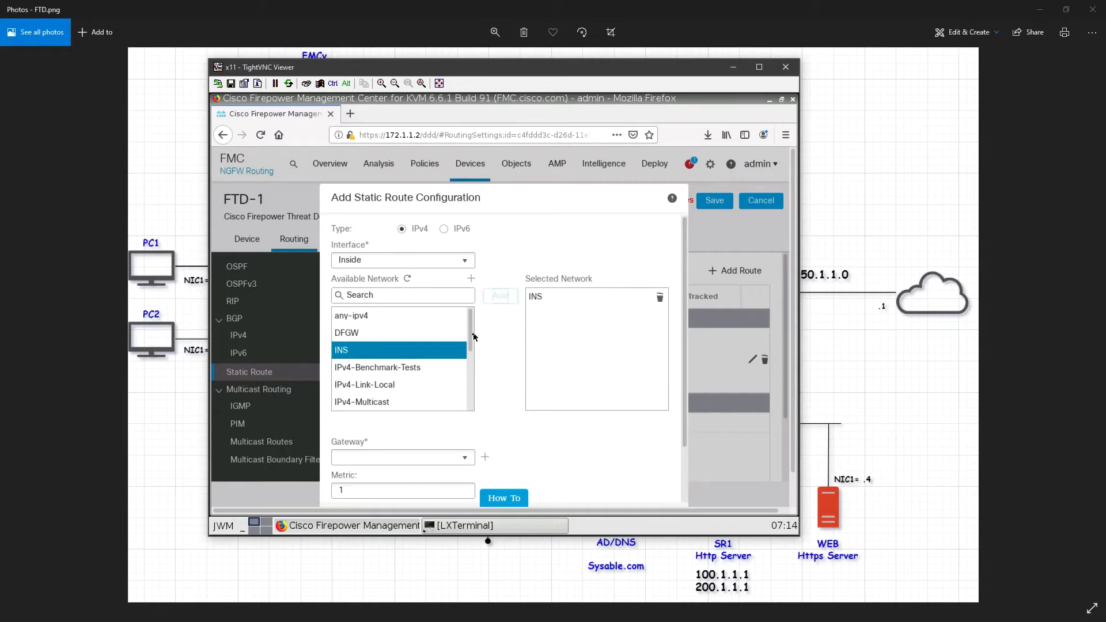
pyautogui.scroll(-3, 423, 358)
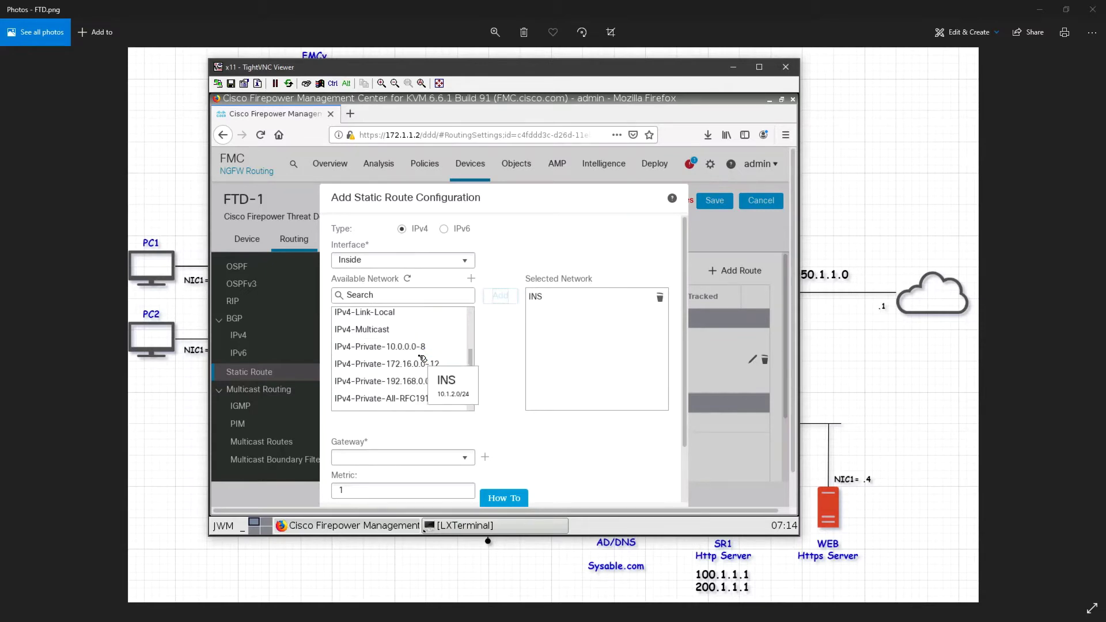
pyautogui.click(379, 402)
pyautogui.click(500, 295)
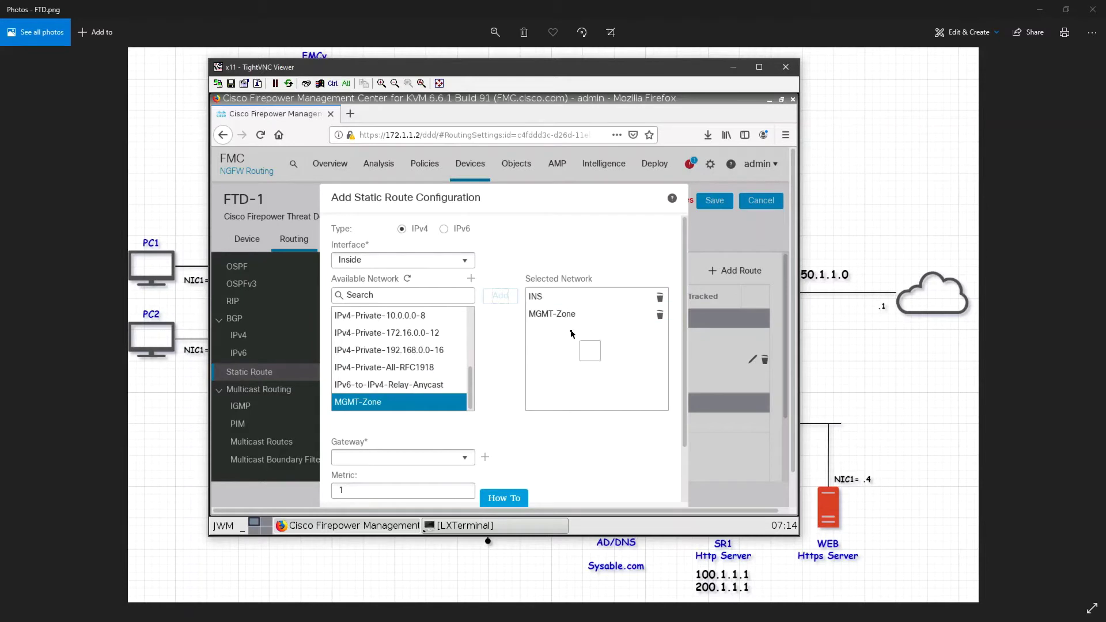
pyautogui.click(582, 314)
pyautogui.scroll(-2, 516, 374)
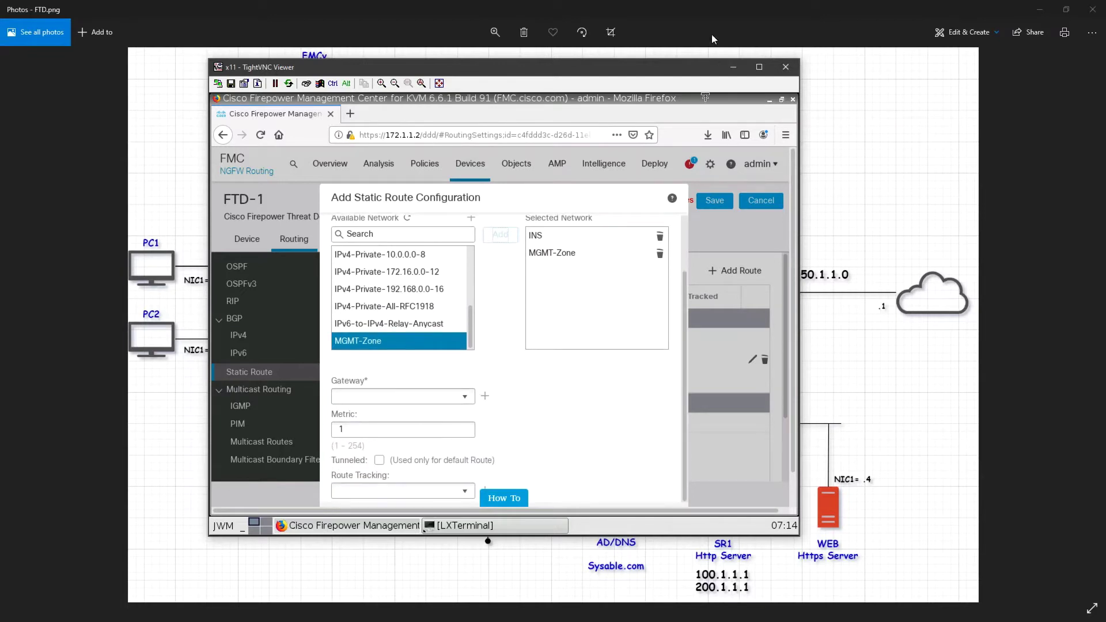
pyautogui.click(731, 69)
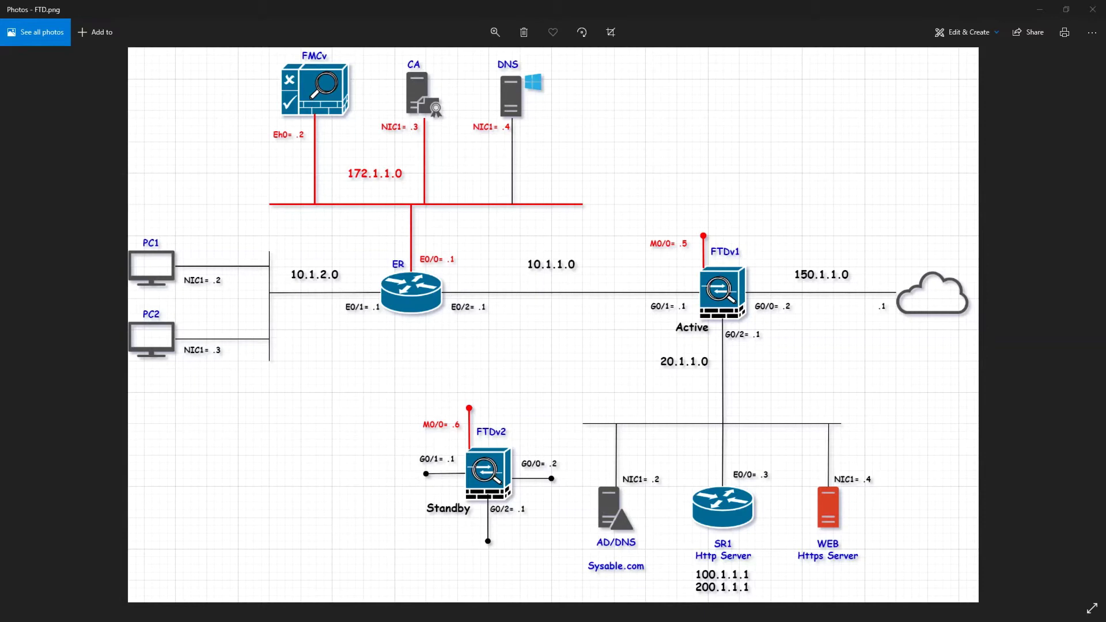
pyautogui.hotkey('alt', 'Tab')
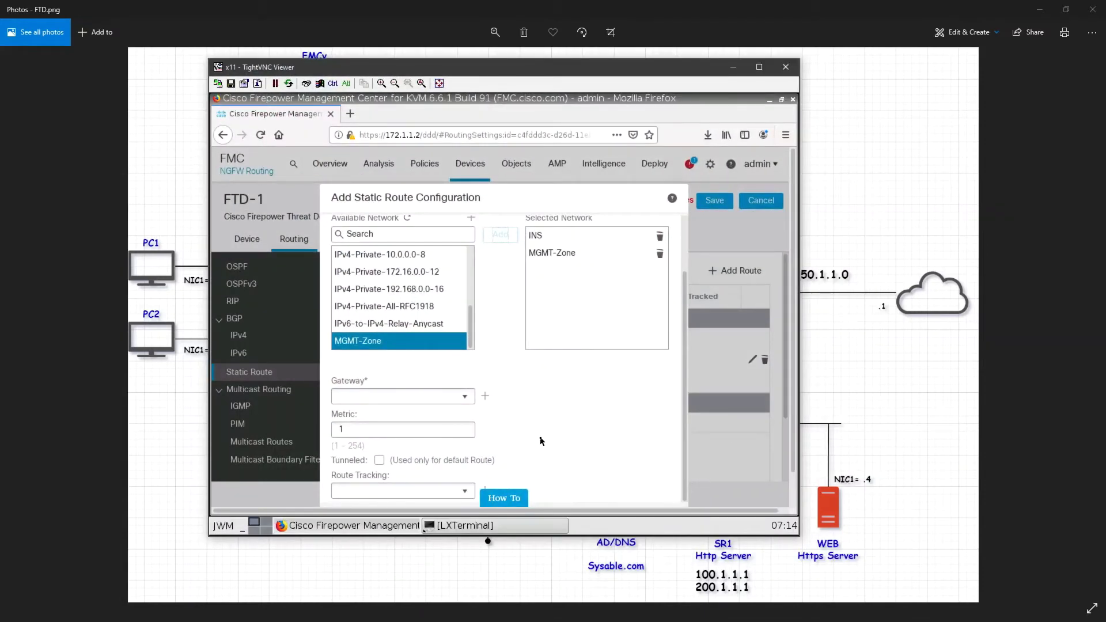
# Create gateway host object ER-E0-2 with address 10.1.1.1.
pyautogui.click(486, 397)
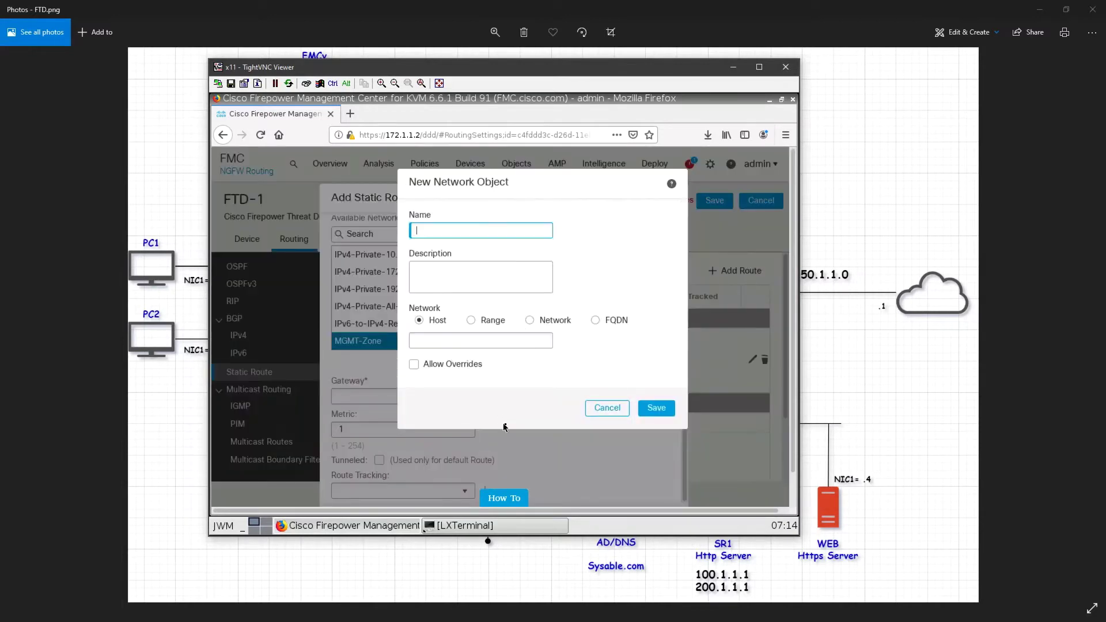
pyautogui.write('ER-E0-2')
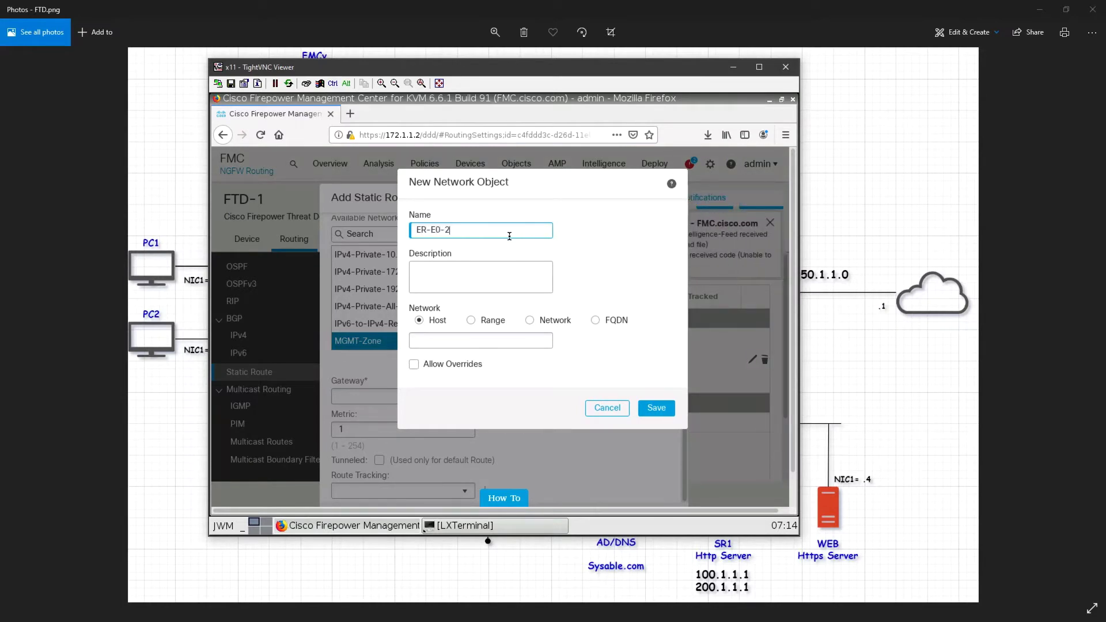
pyautogui.click(907, 178)
pyautogui.click(481, 339)
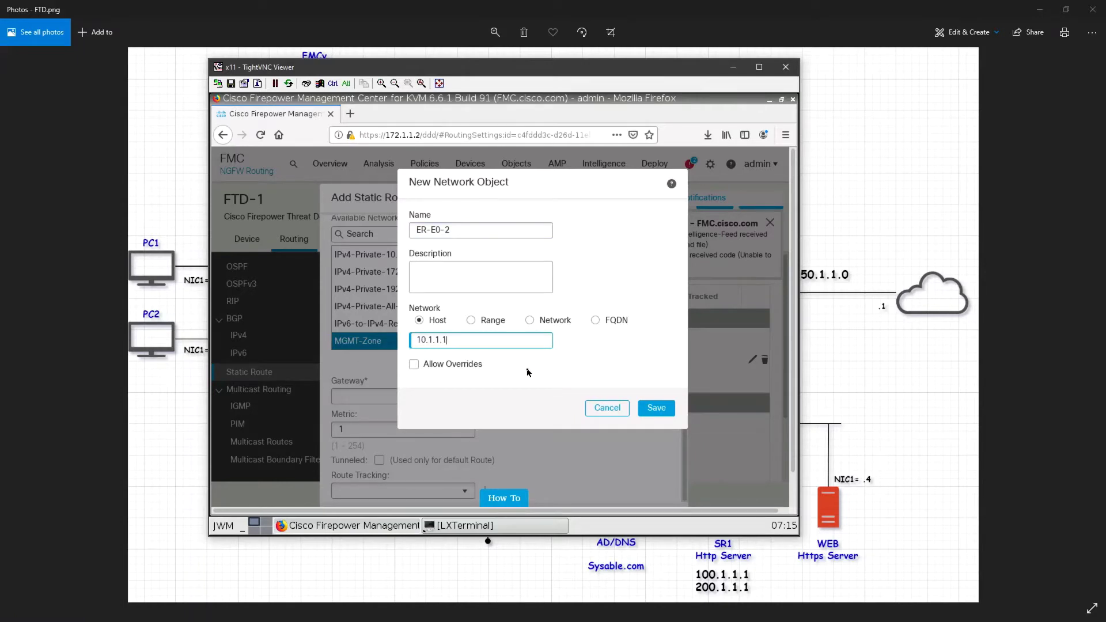
pyautogui.click(651, 408)
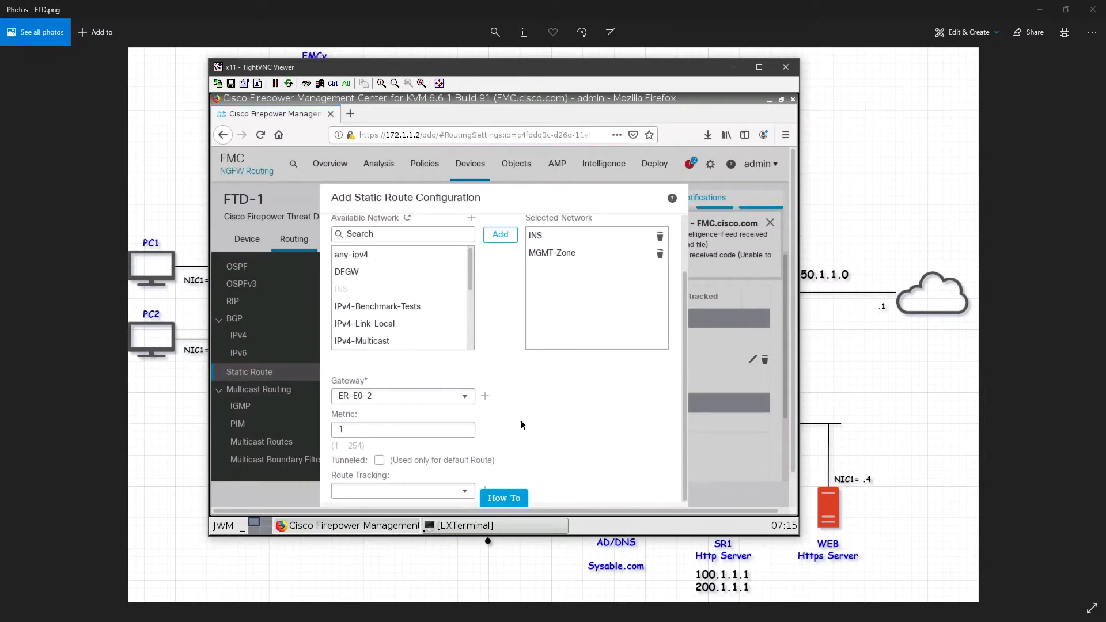
# Select ER-E0-2 as the gateway and save the Inside static route.
pyautogui.click(468, 399)
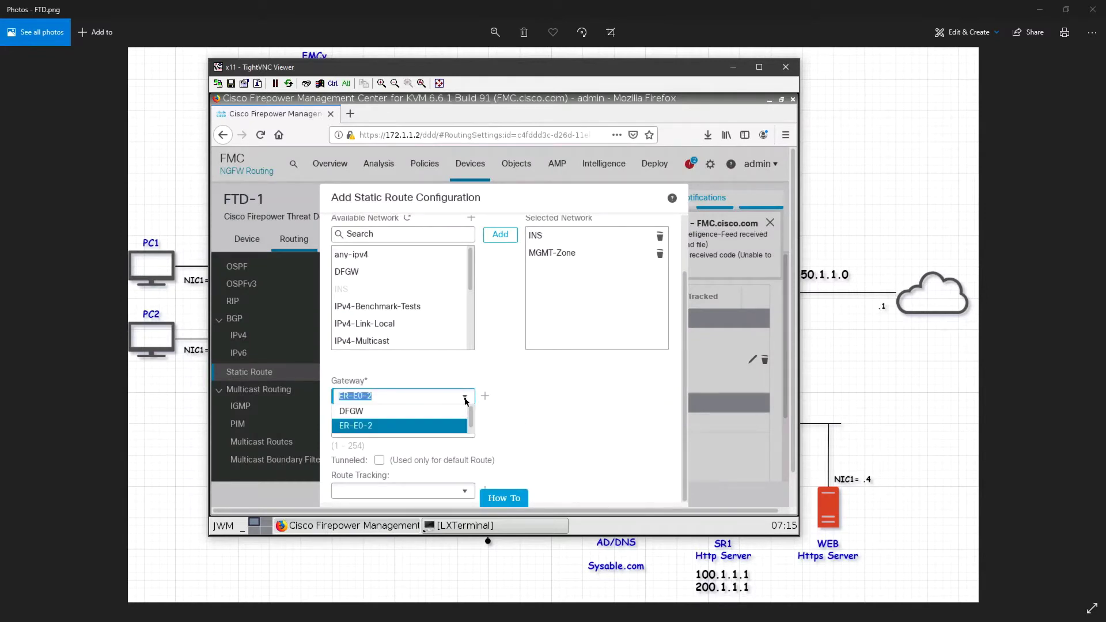
pyautogui.click(434, 426)
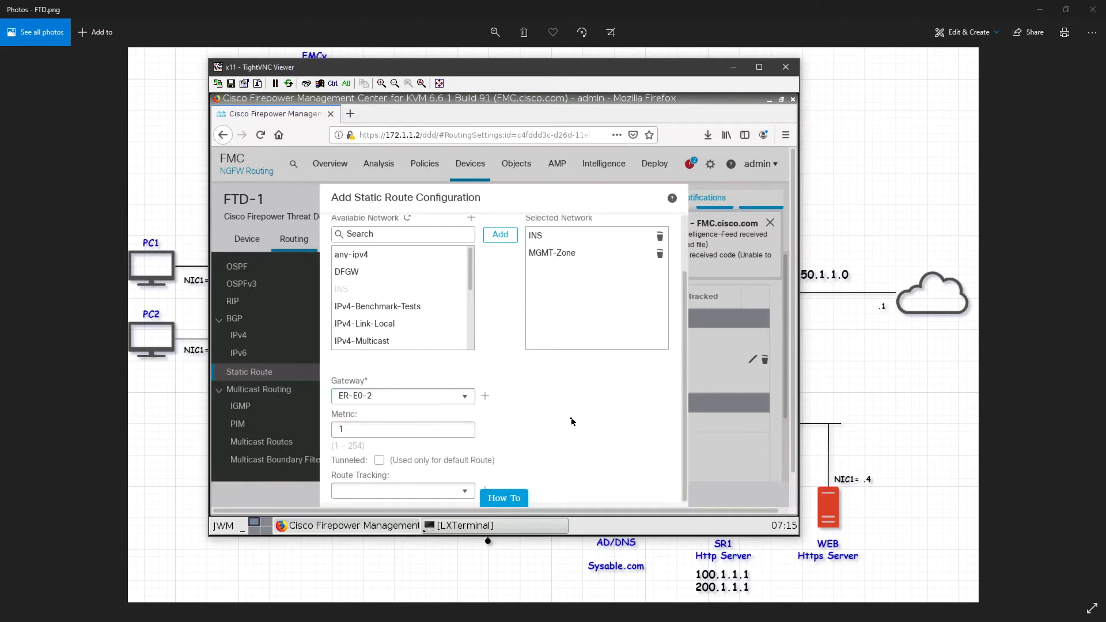
pyautogui.scroll(-1, 568, 416)
pyautogui.click(660, 492)
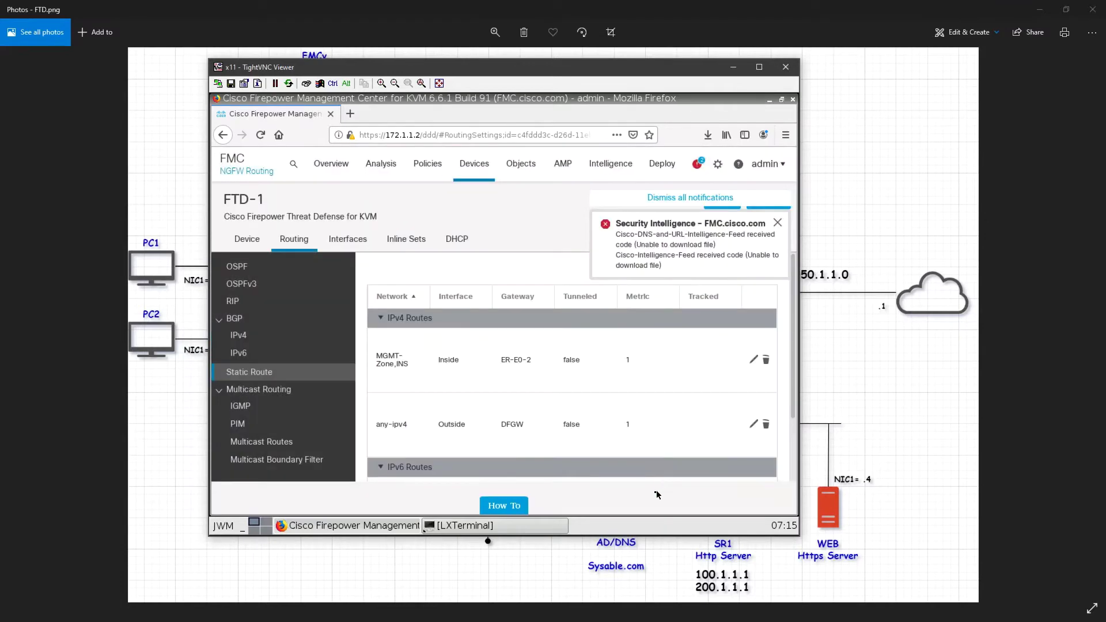
# Compare the two-route static table with the topology diagram, then return to FMC.
pyautogui.click(810, 383)
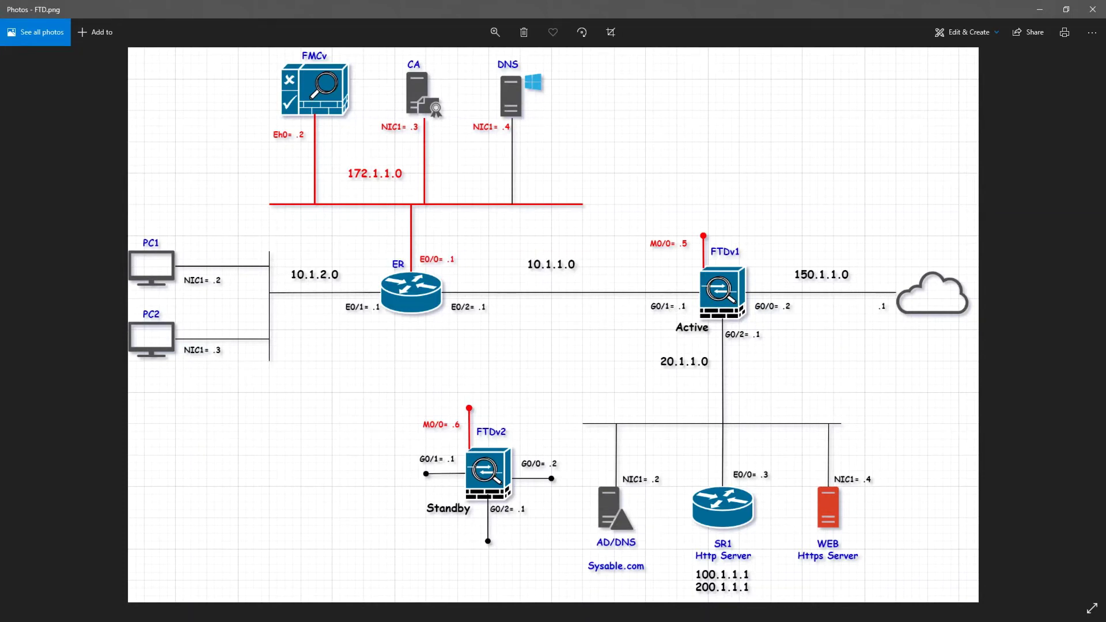
pyautogui.hotkey('alt', 'Tab')
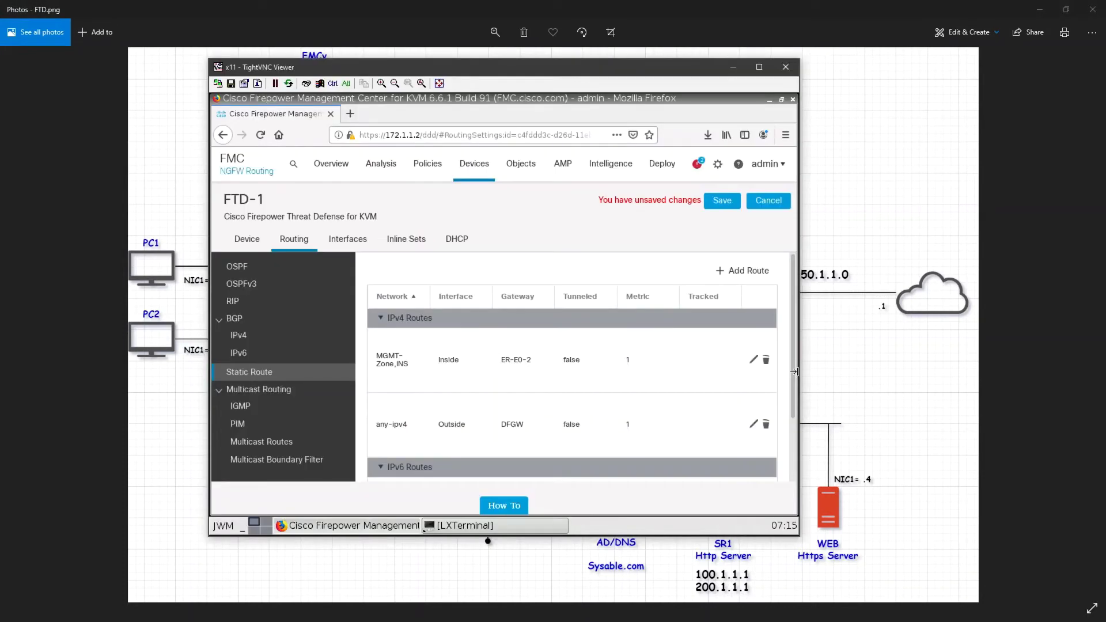
# Start a third static route on the DMZ interface.
pyautogui.click(752, 274)
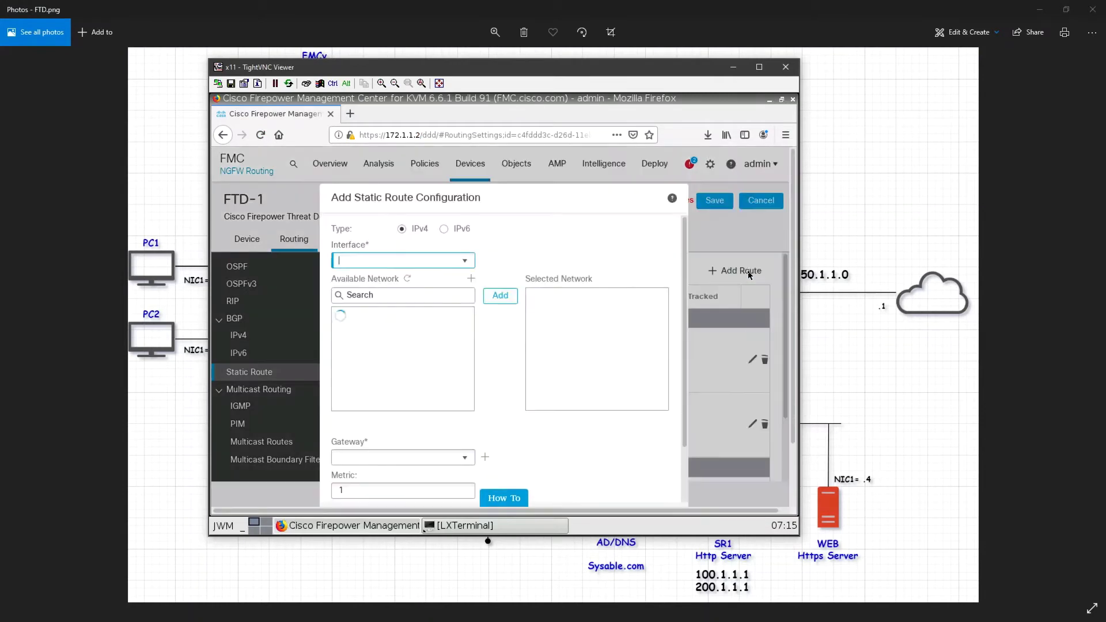
pyautogui.click(465, 264)
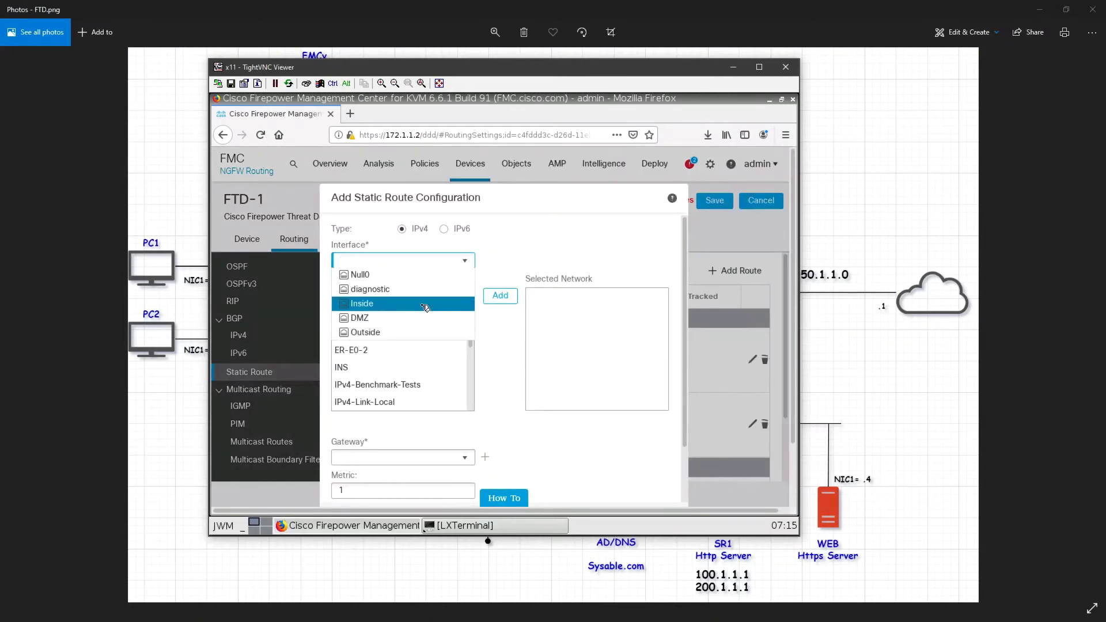
pyautogui.click(421, 316)
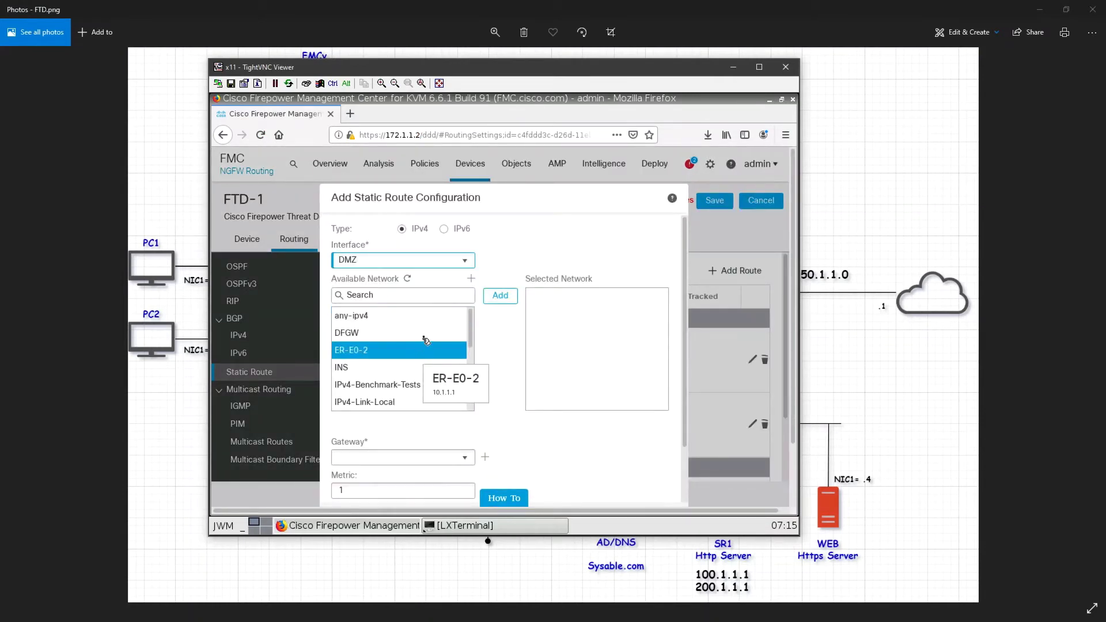
# Create network object Server1 for 100.1.1.0/24.
pyautogui.click(471, 278)
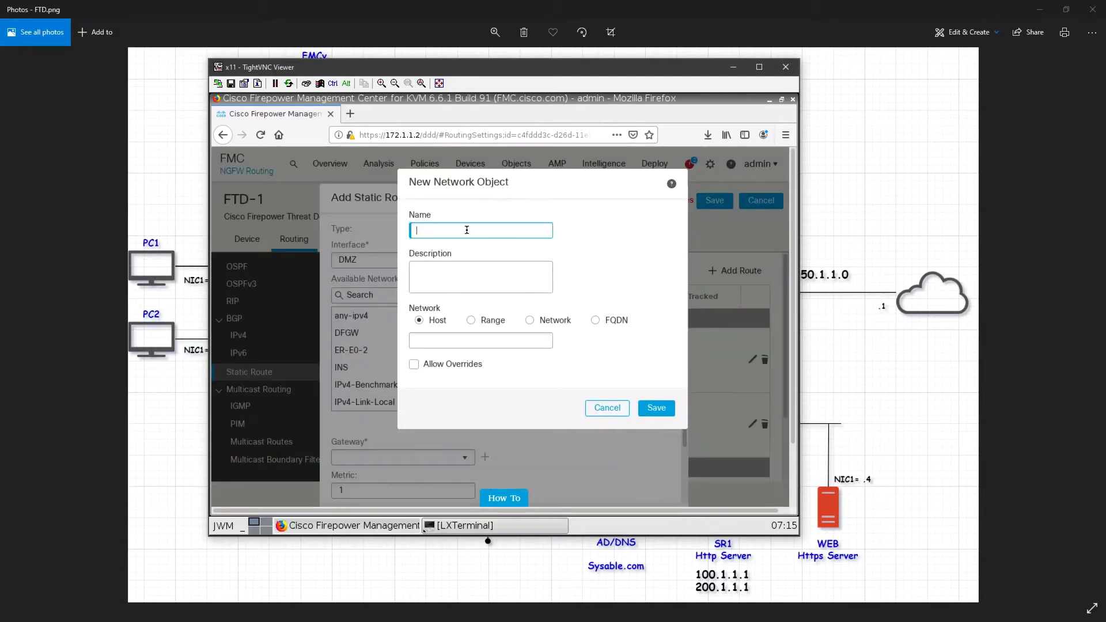
pyautogui.write('Server1')
pyautogui.click(530, 320)
pyautogui.click(527, 340)
pyautogui.write('100.1.1.0/24')
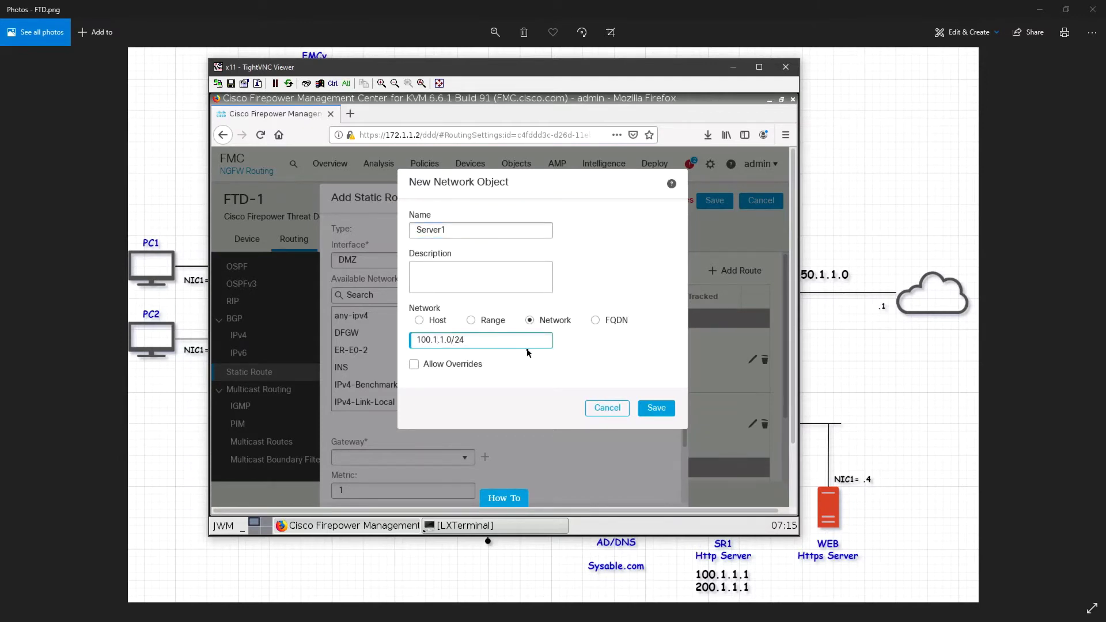
pyautogui.click(657, 408)
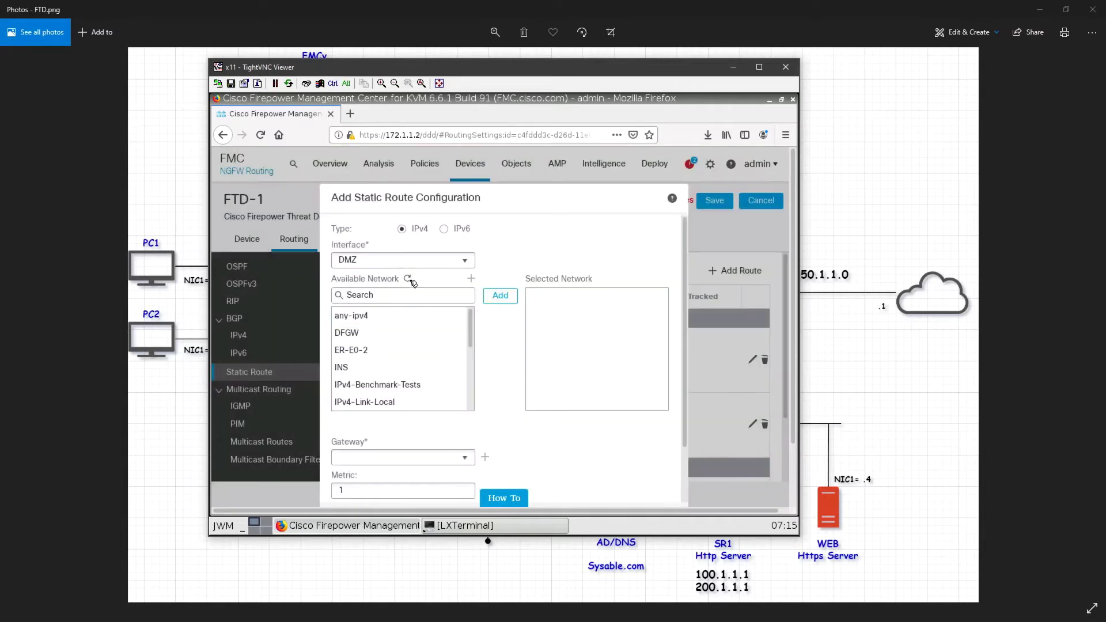
# Create network object server2 for the 200.1.1.0/24 network.
pyautogui.click(472, 280)
pyautogui.write('server2')
pyautogui.click(530, 320)
pyautogui.click(527, 339)
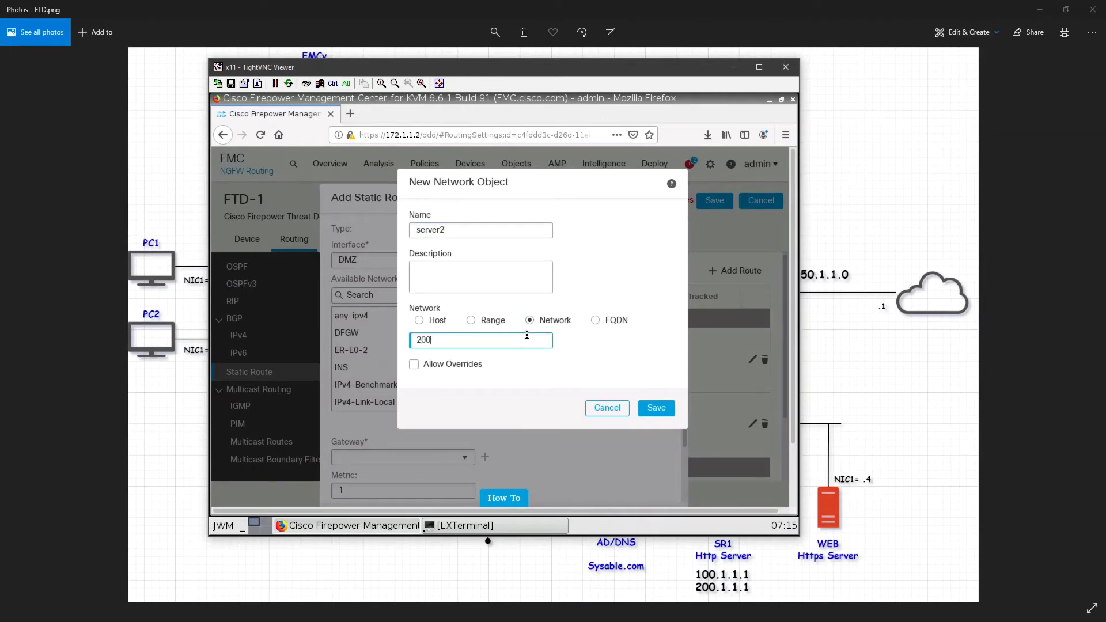
pyautogui.click(654, 409)
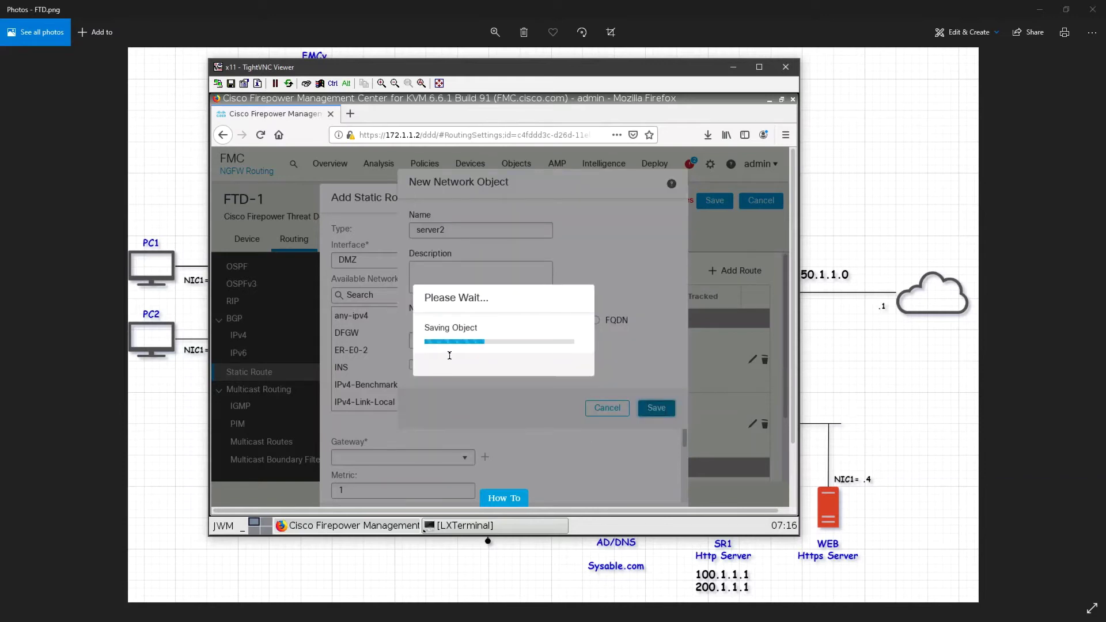
# Cancel the unfinished DMZ route and save FTD-1's routing settings.
pyautogui.click(420, 383)
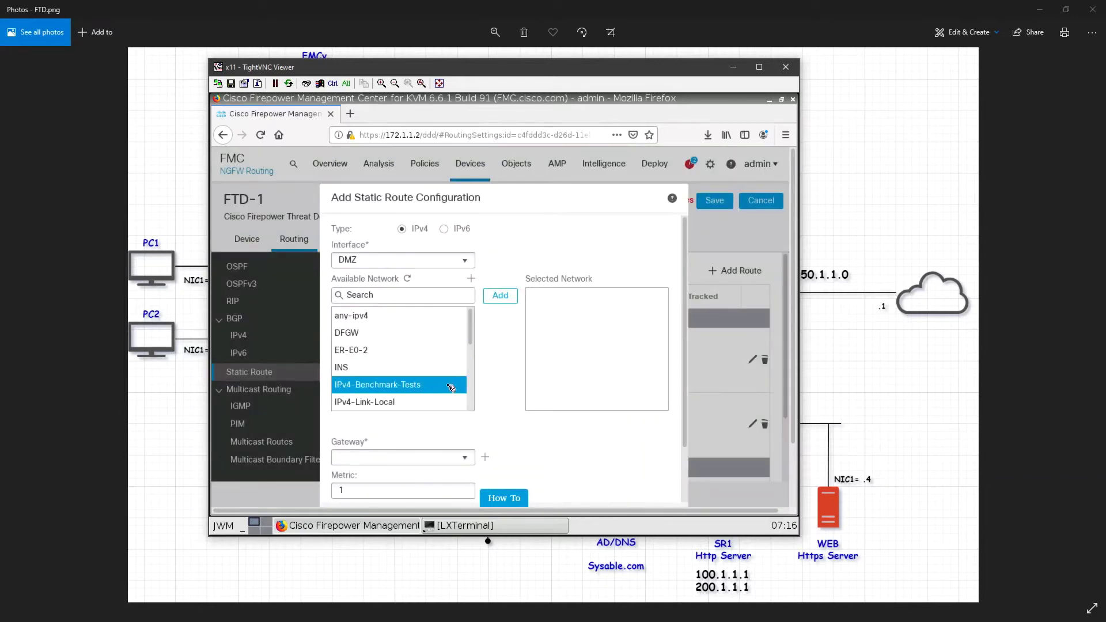
pyautogui.scroll(-2, 421, 383)
pyautogui.click(398, 347)
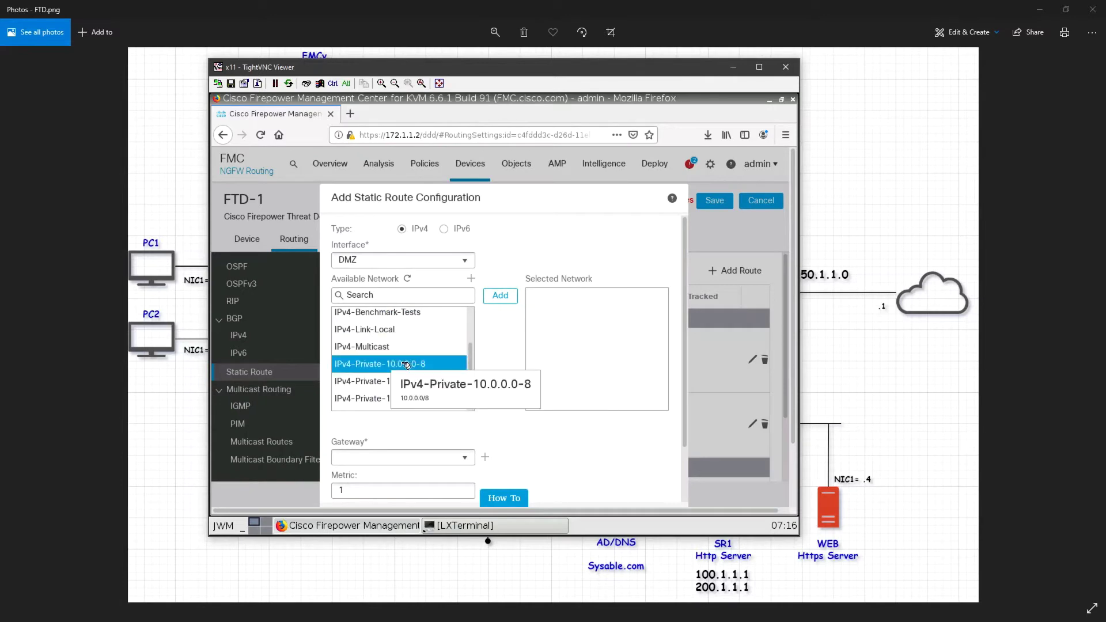
pyautogui.scroll(-3, 670, 265)
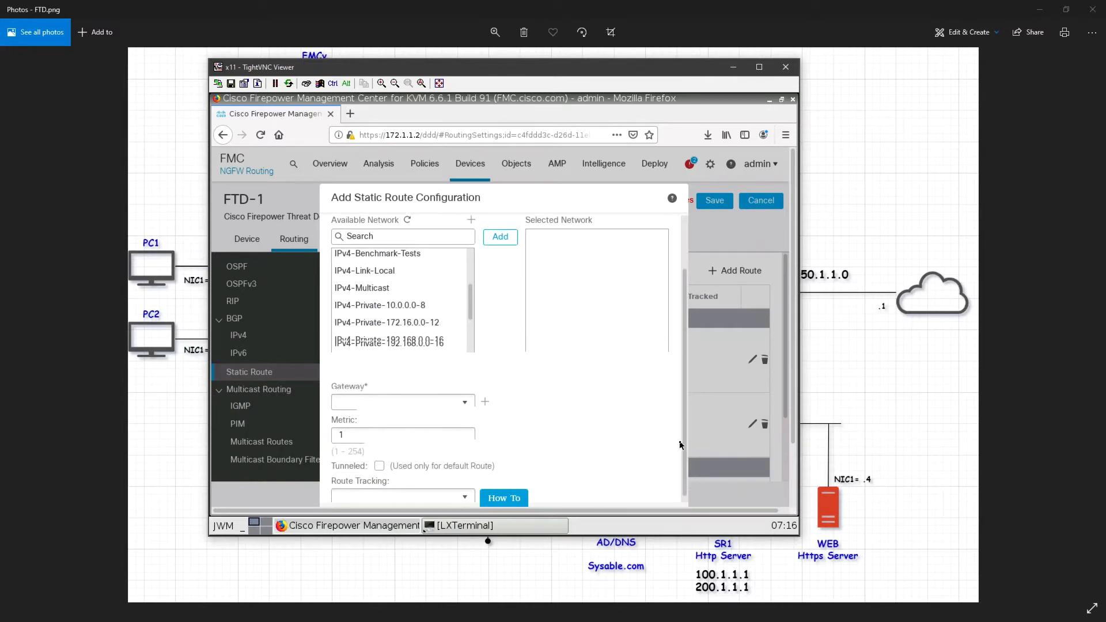
pyautogui.click(625, 455)
pyautogui.click(721, 201)
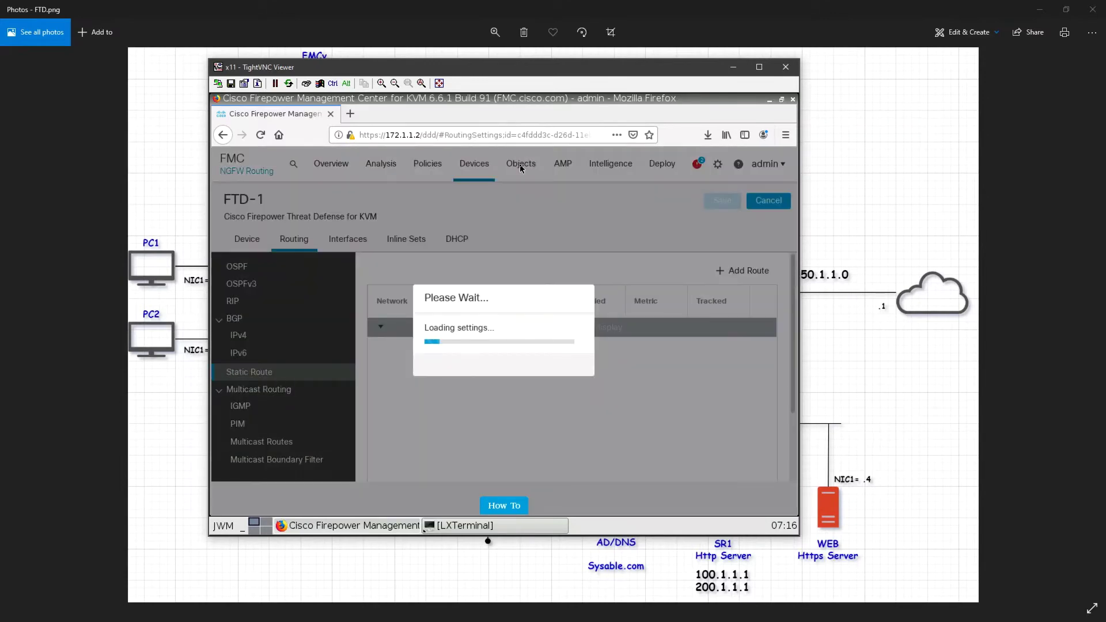
# In Object Management > Network, start adding a new network group.
pyautogui.moveTo(523, 164)
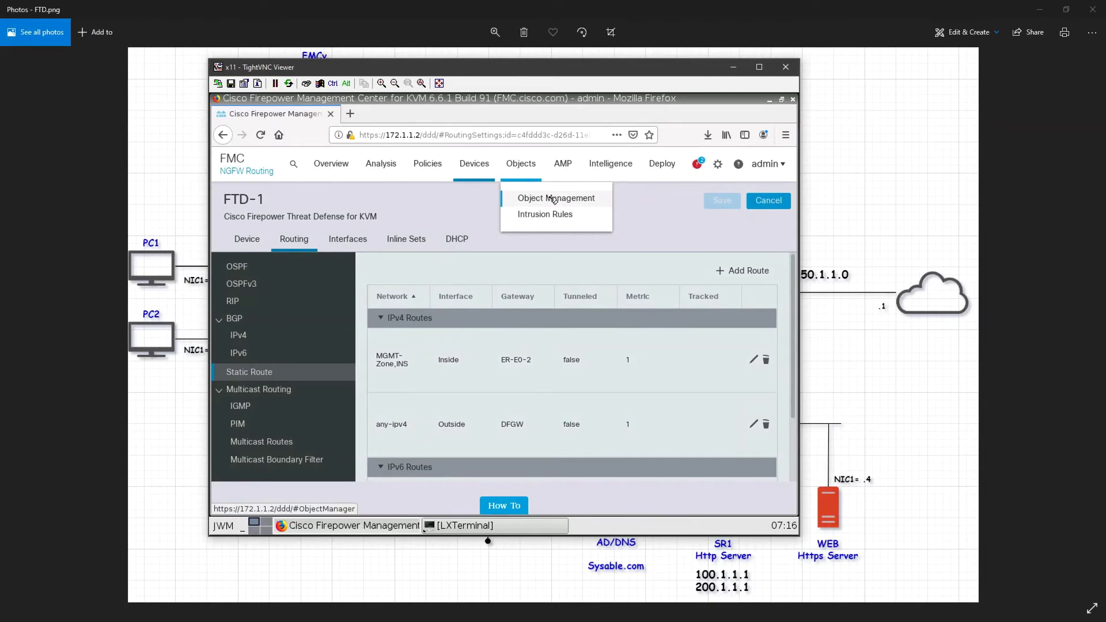
pyautogui.click(554, 199)
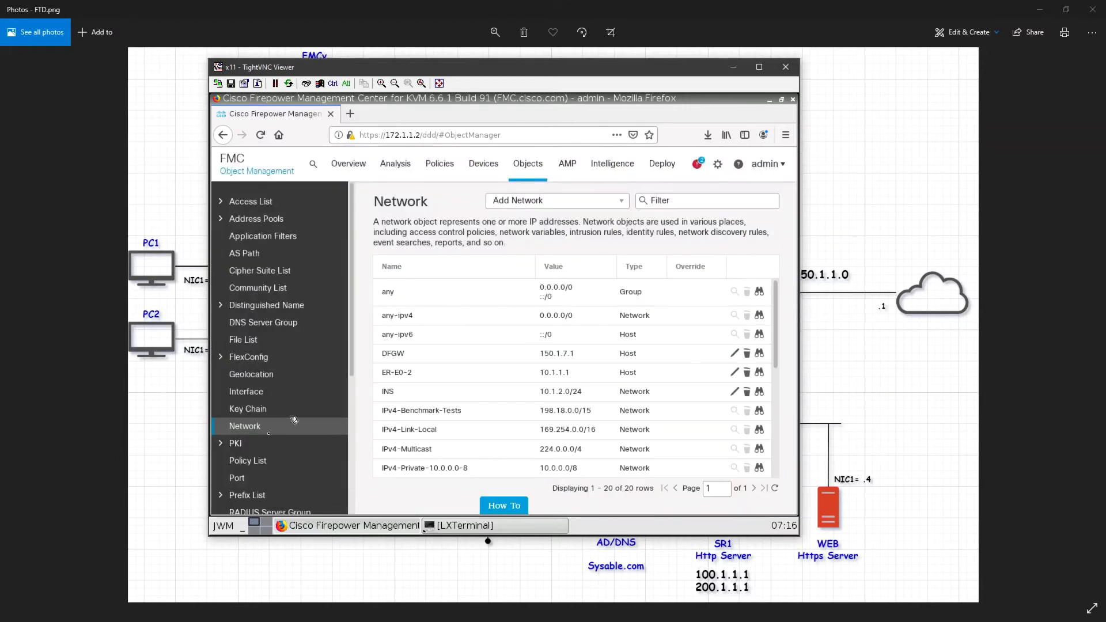
pyautogui.scroll(-2, 487, 448)
pyautogui.scroll(-6, 487, 448)
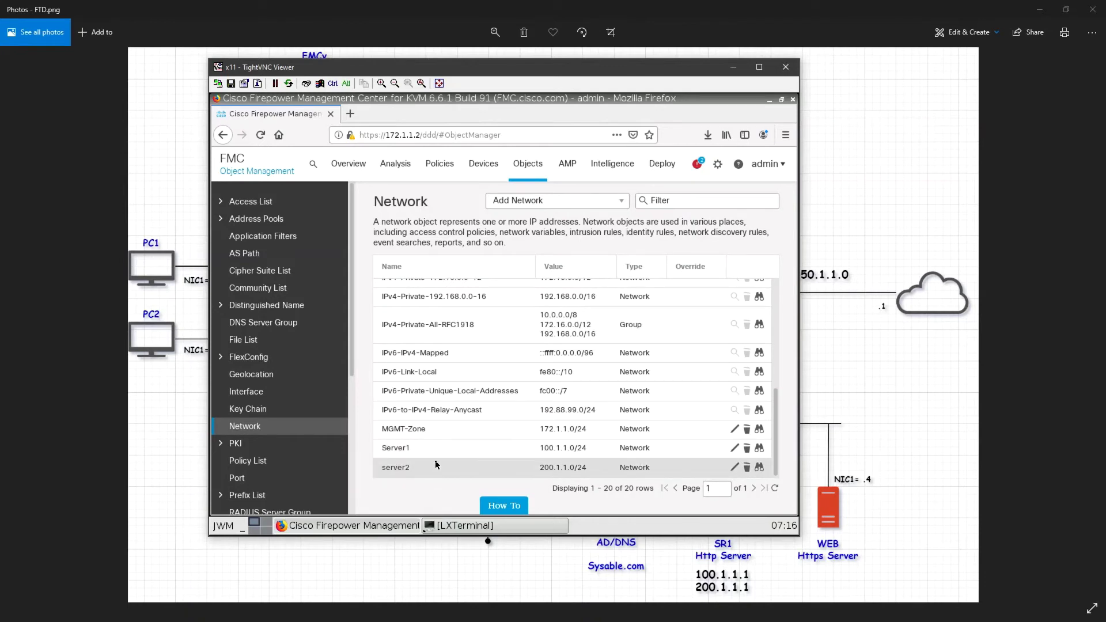
pyautogui.click(544, 205)
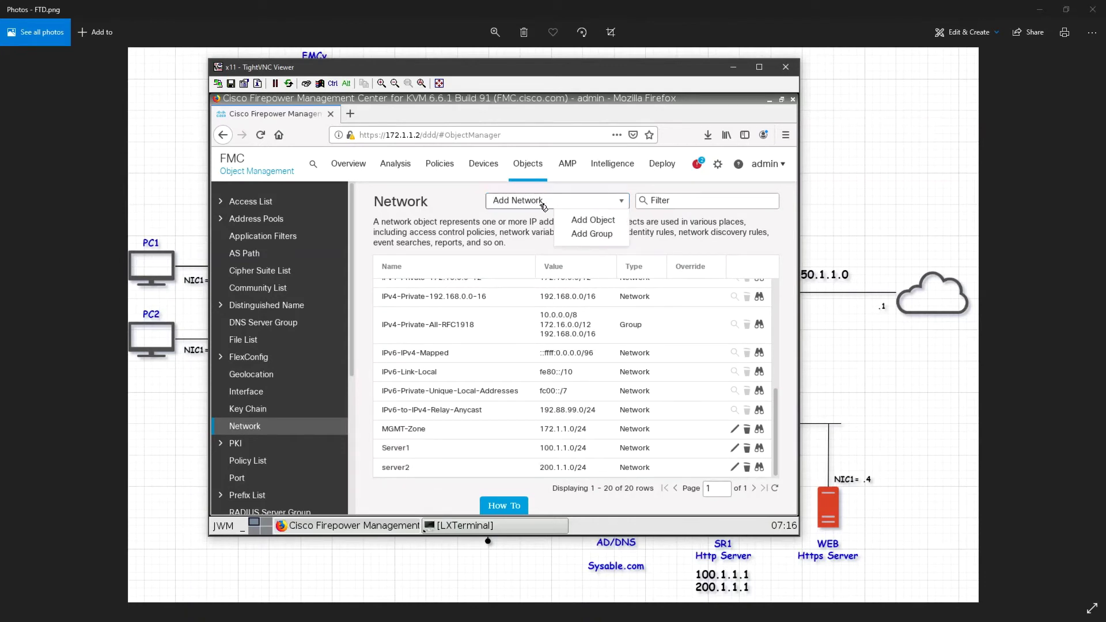
pyautogui.click(593, 234)
# Name the group Servers, include Server1 and server2, and save it.
pyautogui.write('Servers')
pyautogui.scroll(-5, 432, 397)
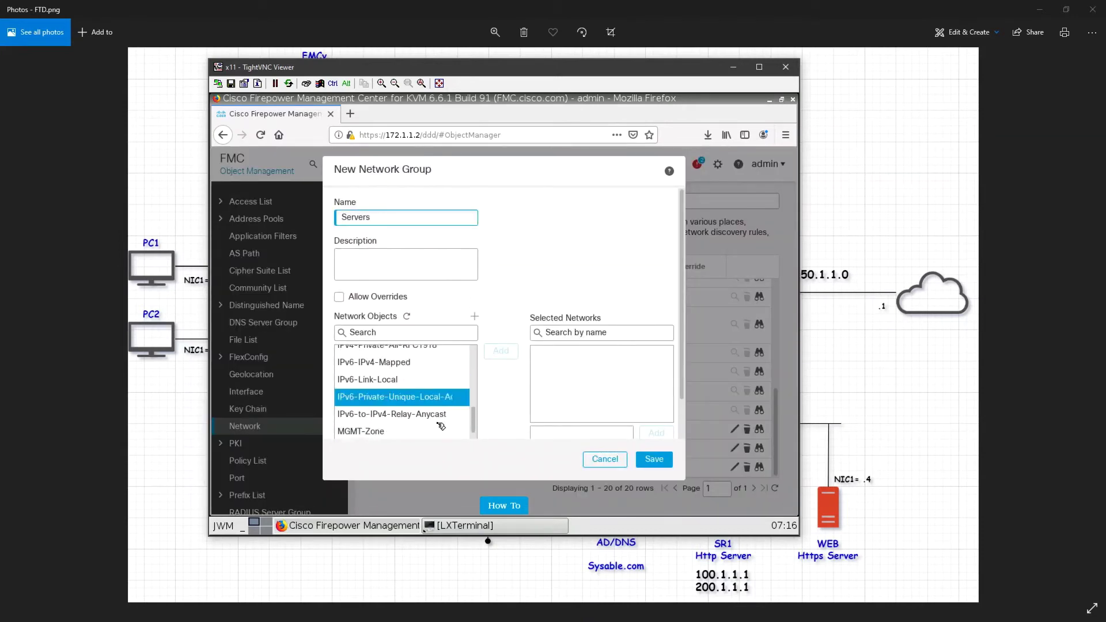
pyautogui.click(436, 426)
pyautogui.click(501, 351)
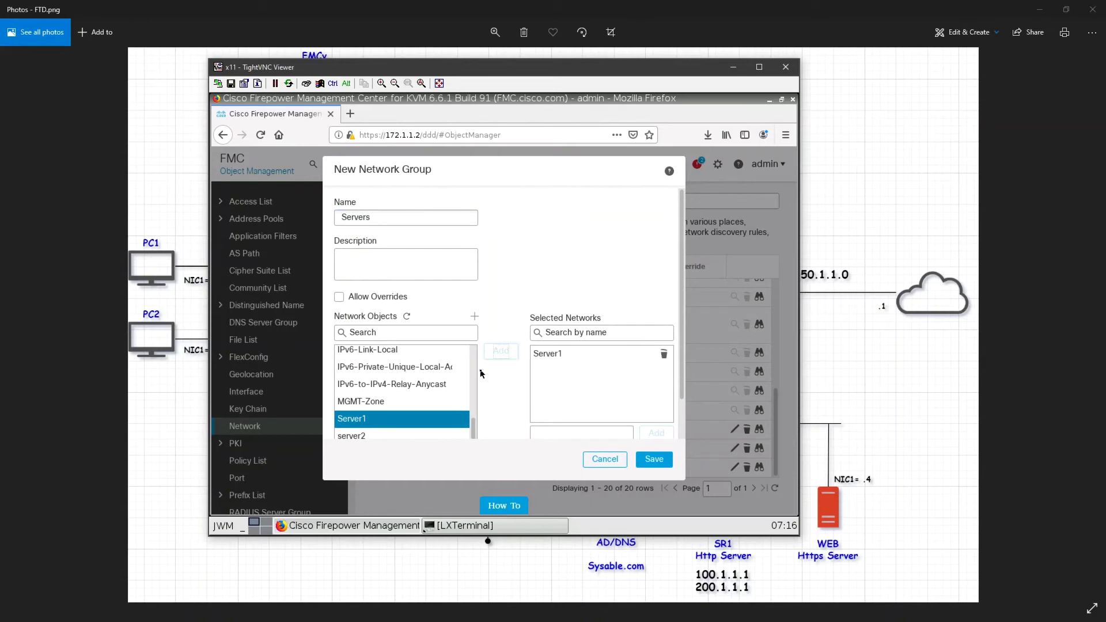
pyautogui.click(445, 433)
pyautogui.click(501, 351)
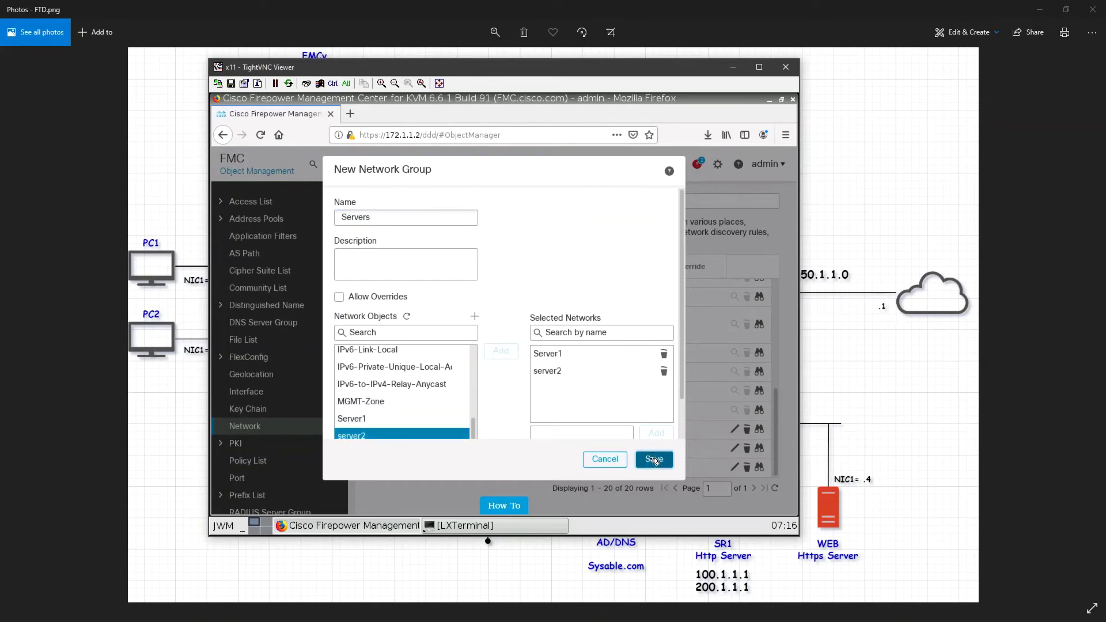
pyautogui.click(644, 462)
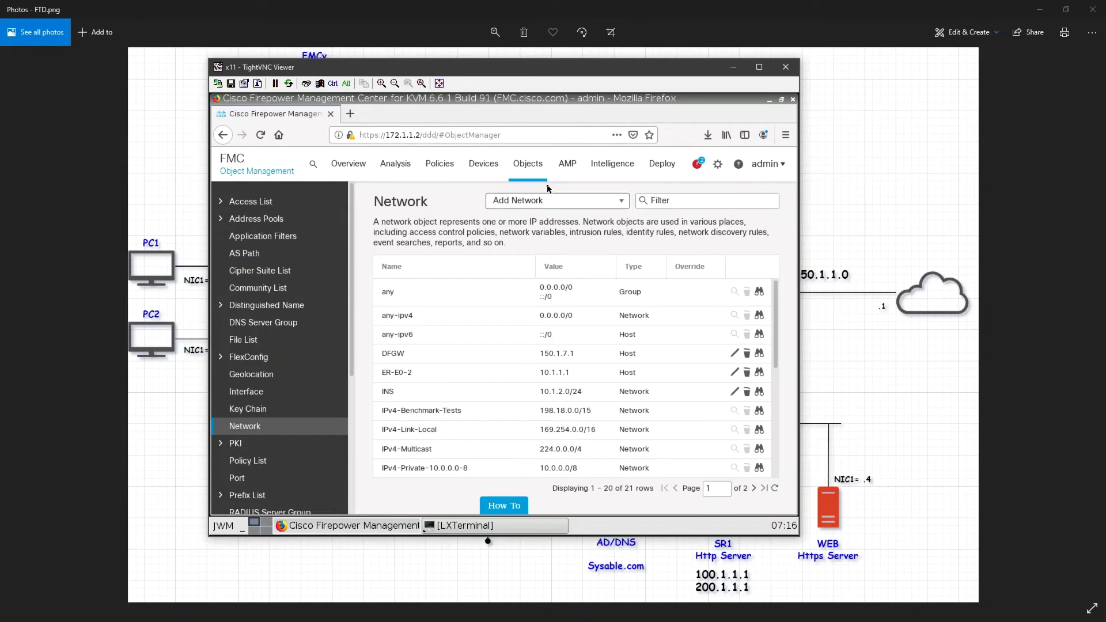
# Return to FTD-1's static routes in Device Management and add a new route.
pyautogui.moveTo(483, 167)
pyautogui.click(496, 199)
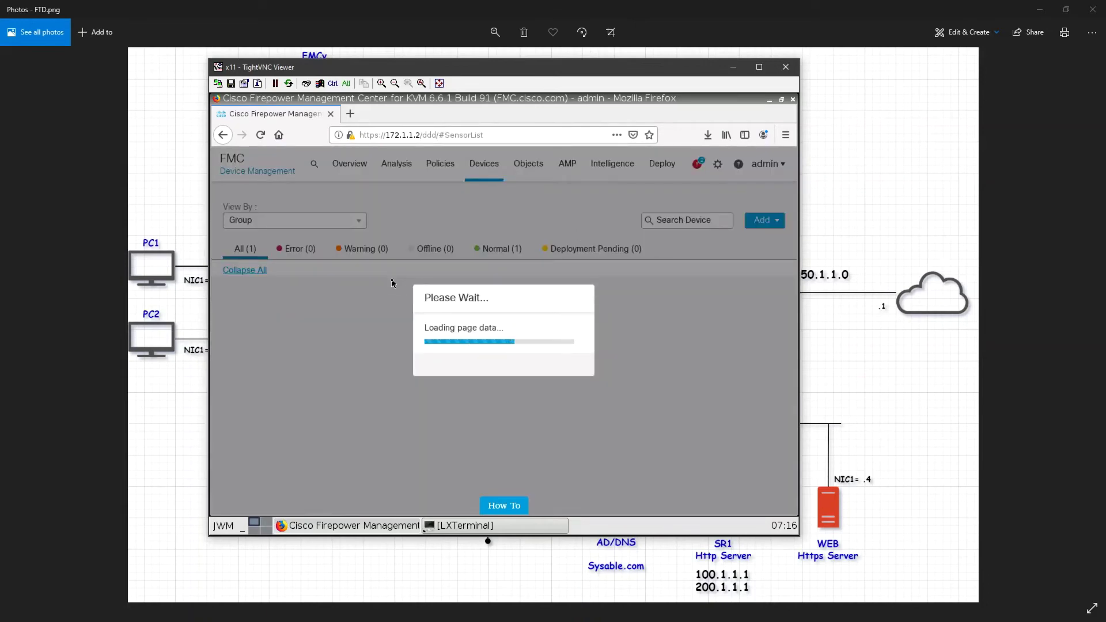
pyautogui.click(696, 356)
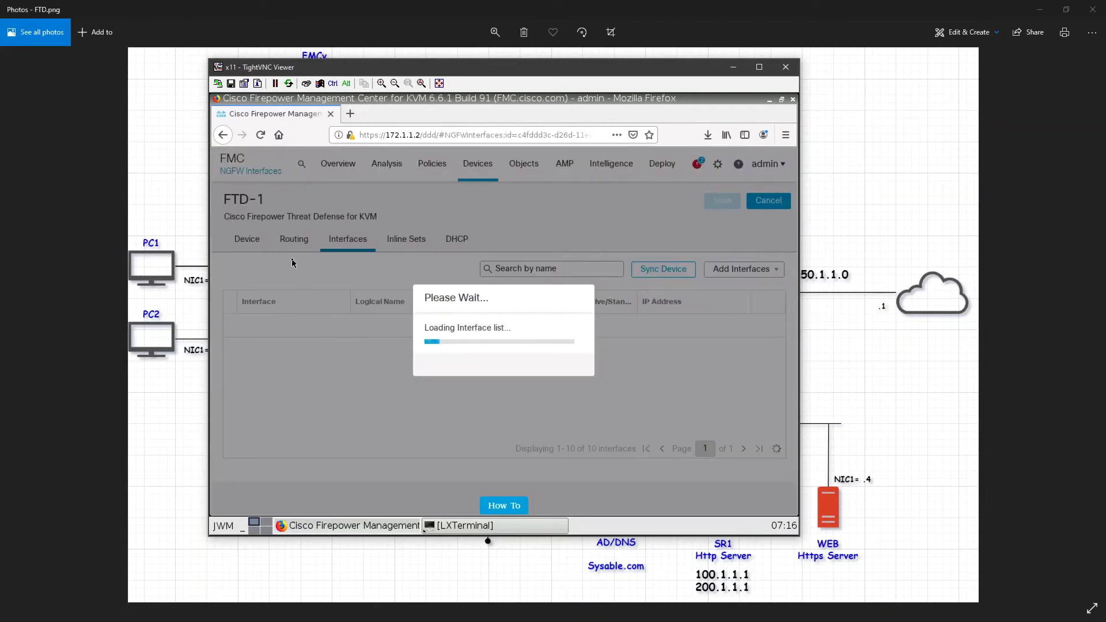
pyautogui.click(295, 244)
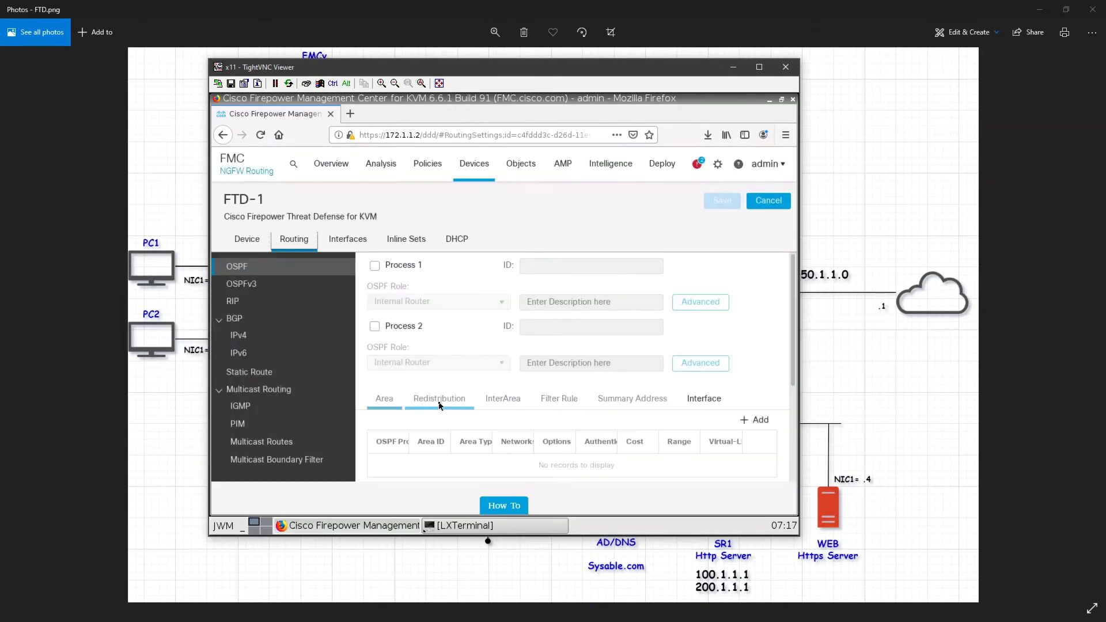
pyautogui.click(285, 374)
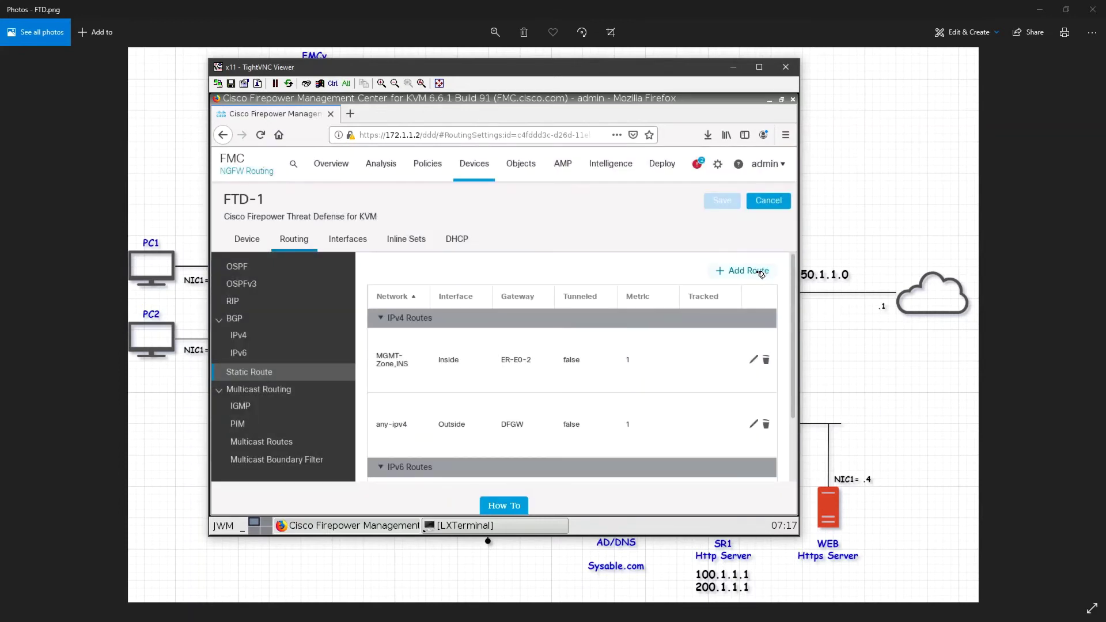
pyautogui.click(759, 274)
# Set the route to DMZ with Servers as destination and begin gateway object SR1-E0-0.
pyautogui.click(470, 262)
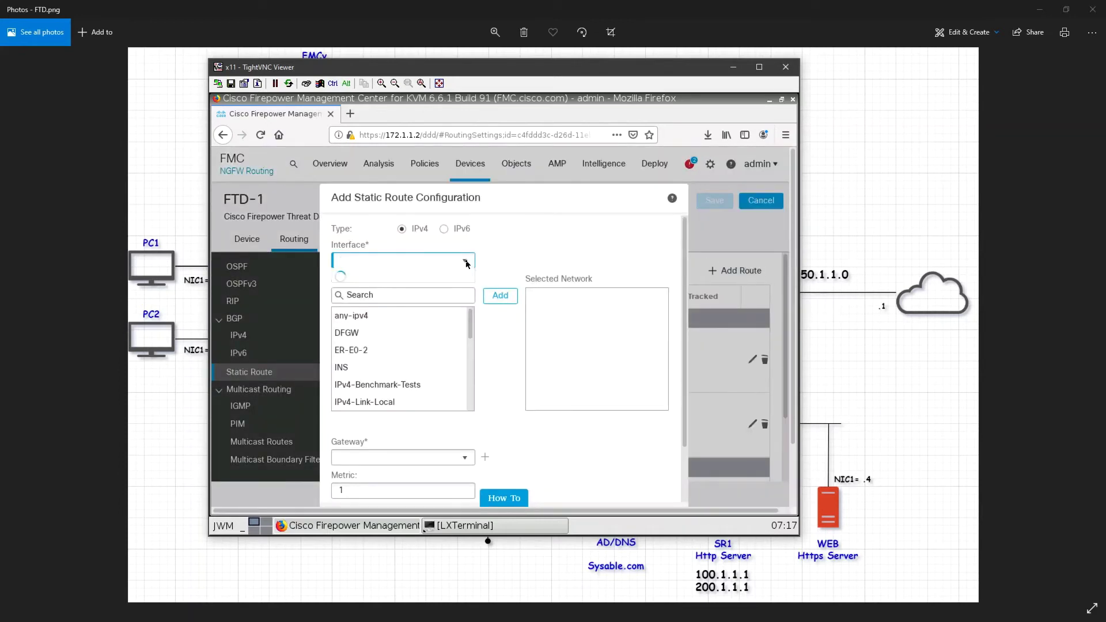
pyautogui.click(420, 319)
pyautogui.scroll(-3, 429, 365)
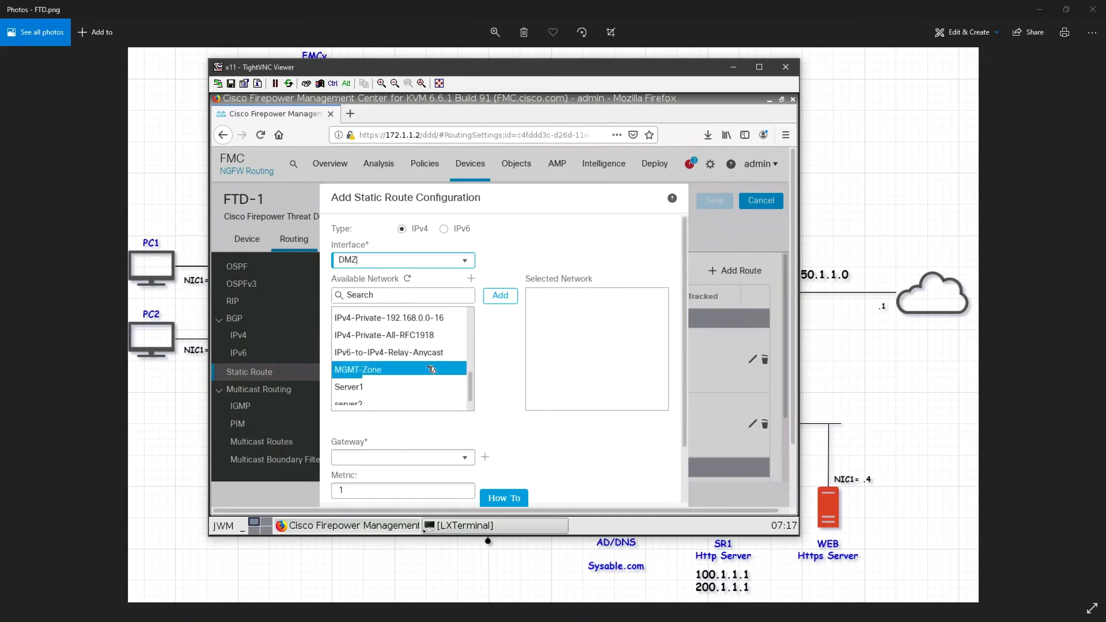
pyautogui.click(501, 296)
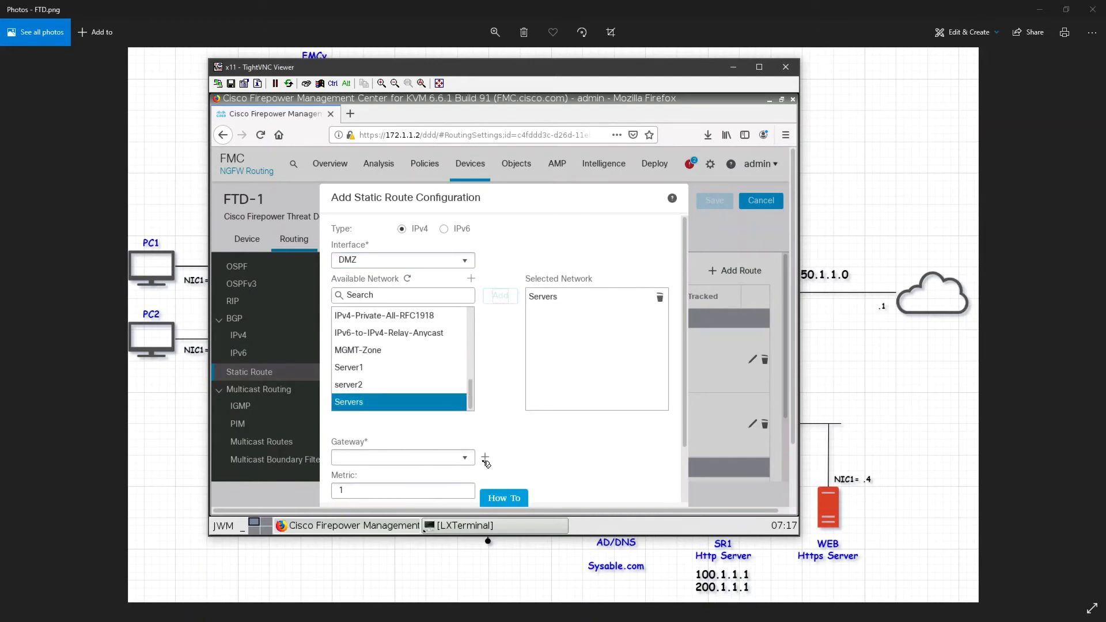
pyautogui.scroll(-2, 517, 441)
pyautogui.click(886, 415)
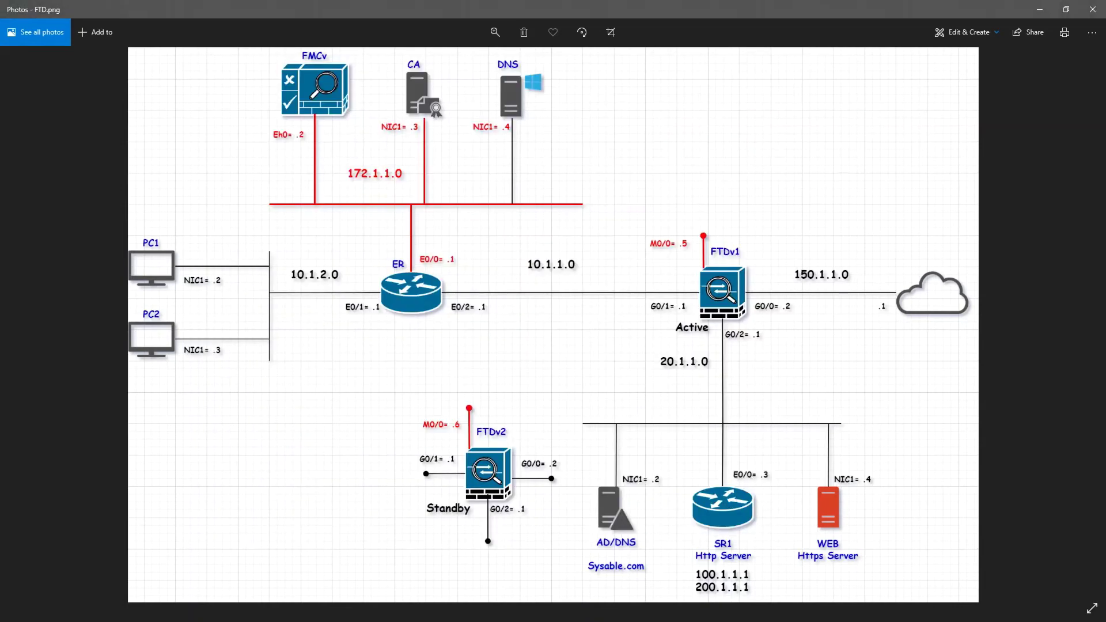
pyautogui.hotkey('alt', 'Tab')
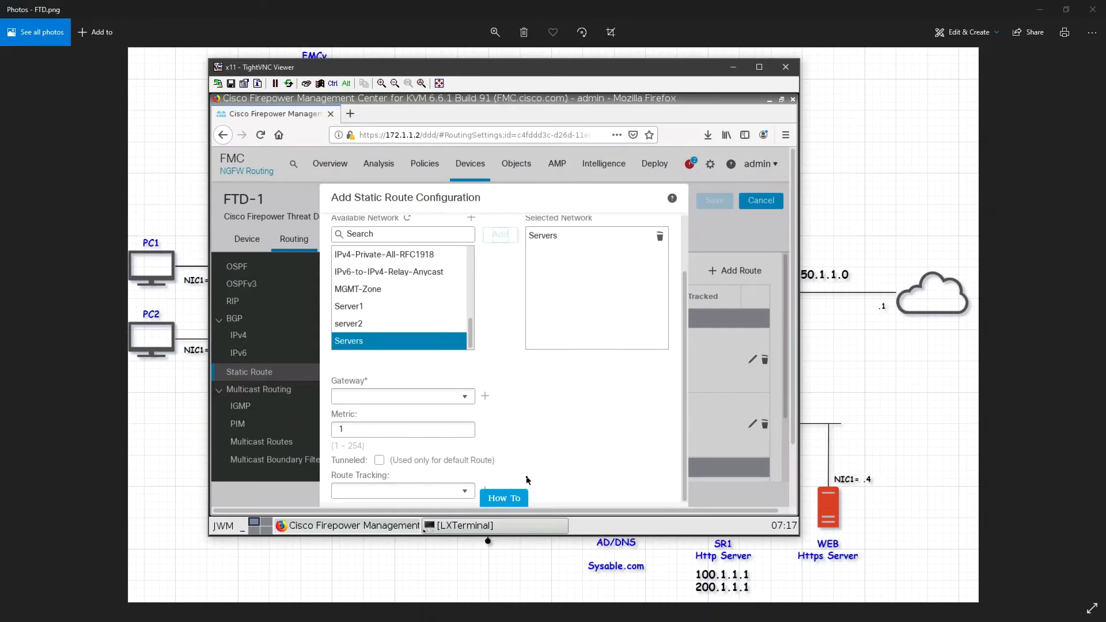
pyautogui.click(485, 397)
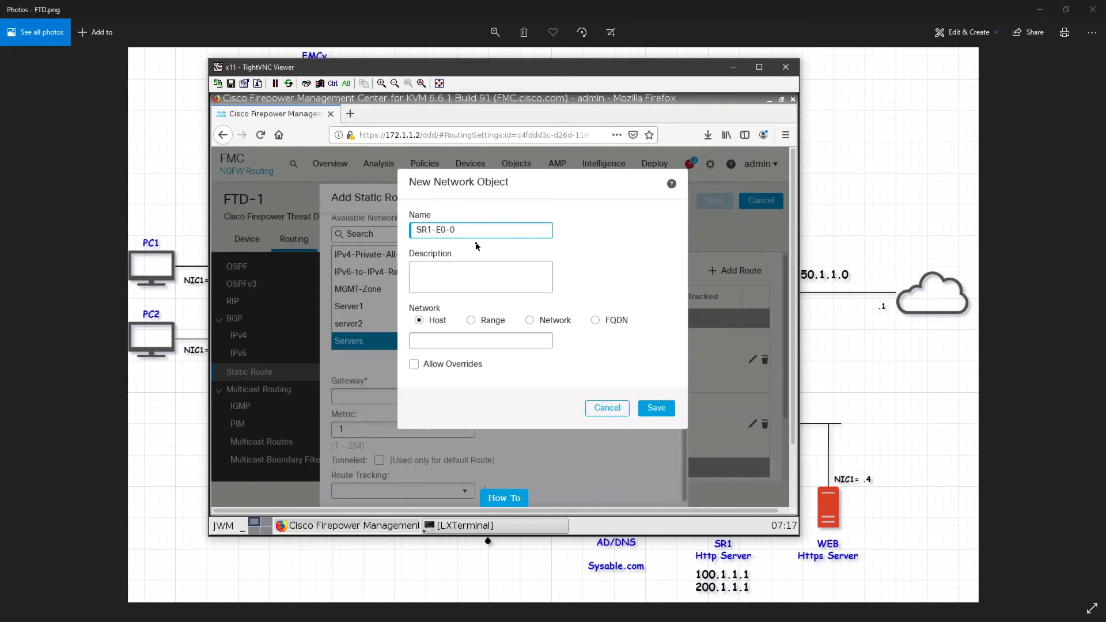
# Enter the gateway host address in the new network object and save it.
pyautogui.click(465, 341)
pyautogui.write('20.1.1.3')
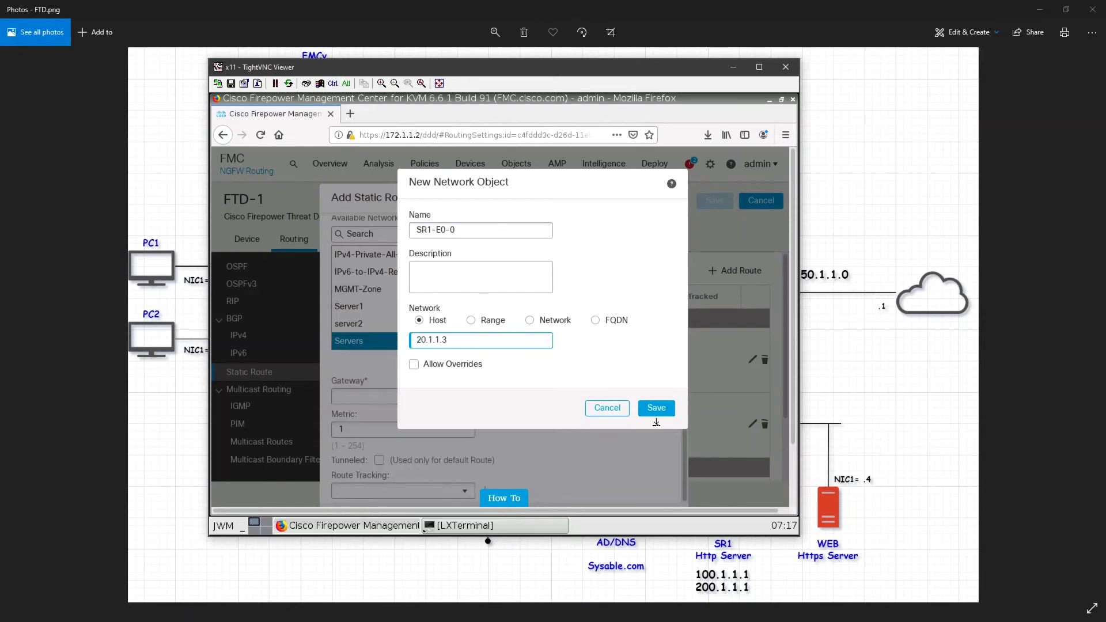
pyautogui.click(657, 408)
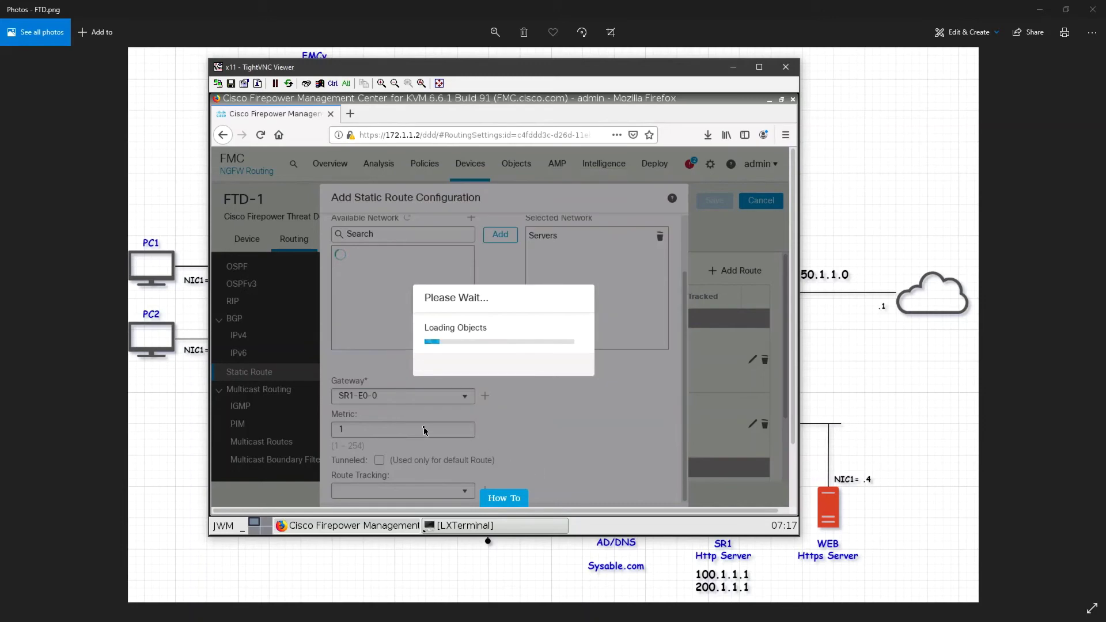
# Confirm the Servers static route via DMZ through SR1-E0-0 and save FTD-1's routing.
pyautogui.scroll(-2, 514, 407)
pyautogui.click(664, 458)
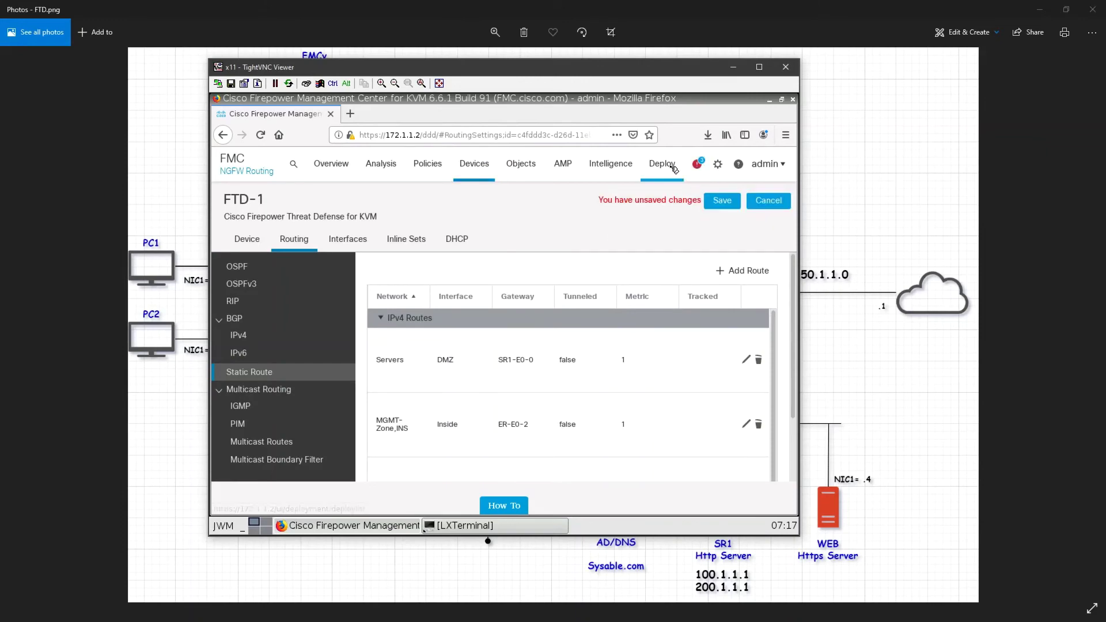
pyautogui.click(723, 200)
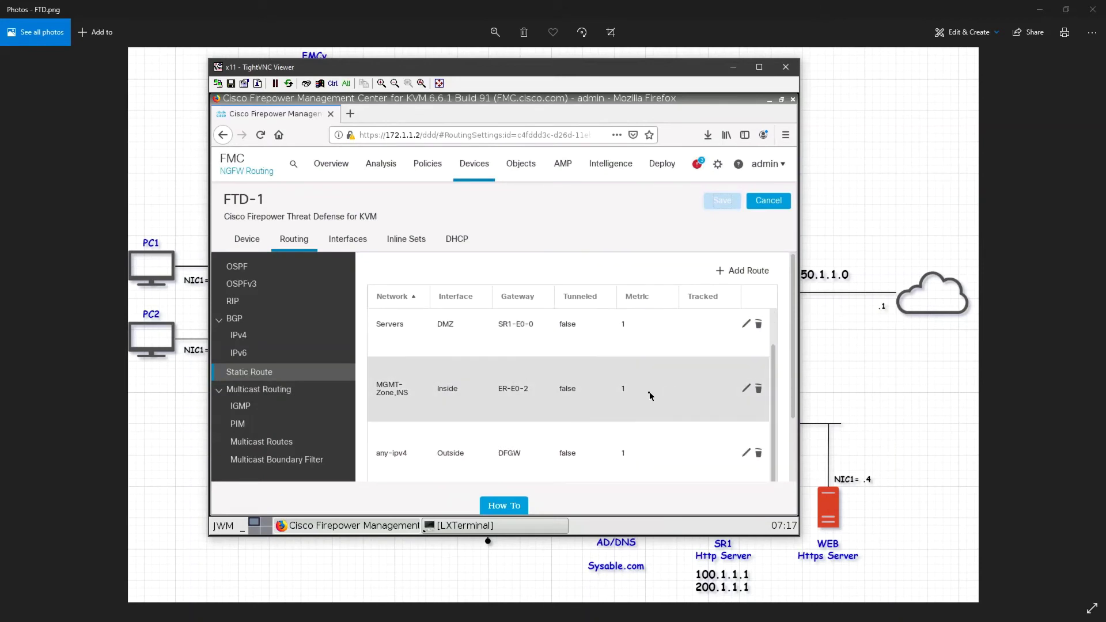
# Select FTD-1 and deploy its pending IPv4 static route policy changes.
pyautogui.moveTo(663, 164)
pyautogui.click(720, 199)
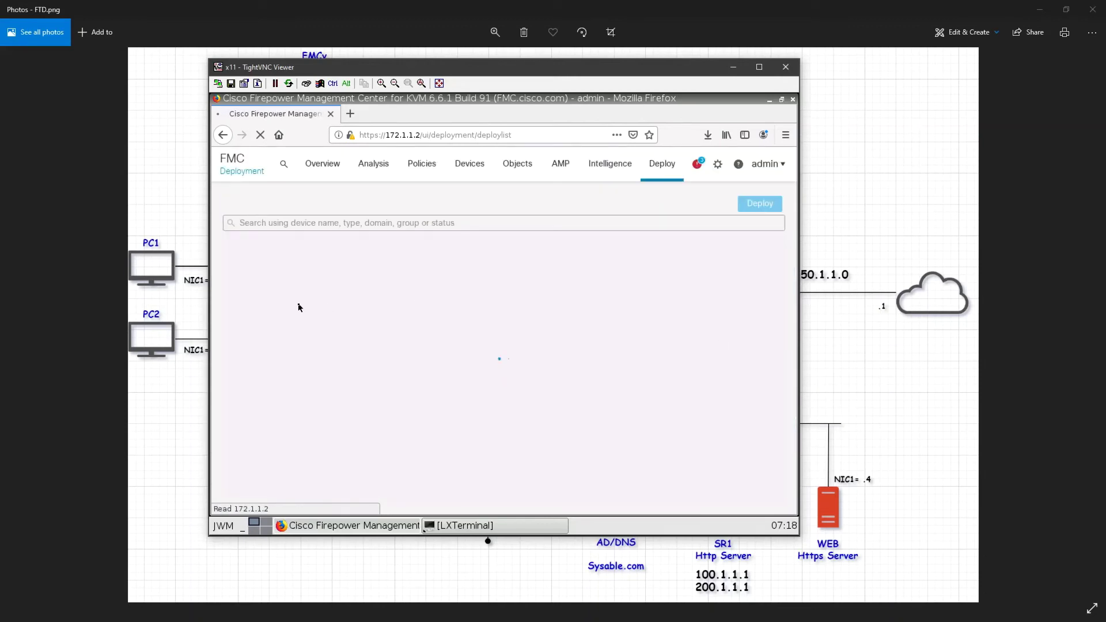
pyautogui.click(250, 276)
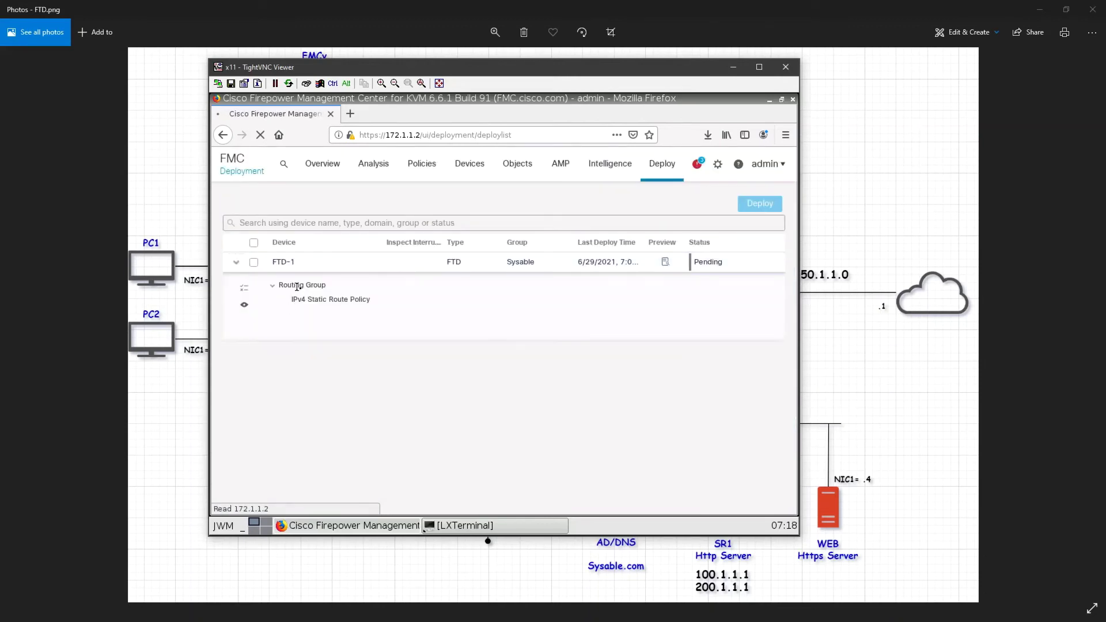
pyautogui.click(254, 262)
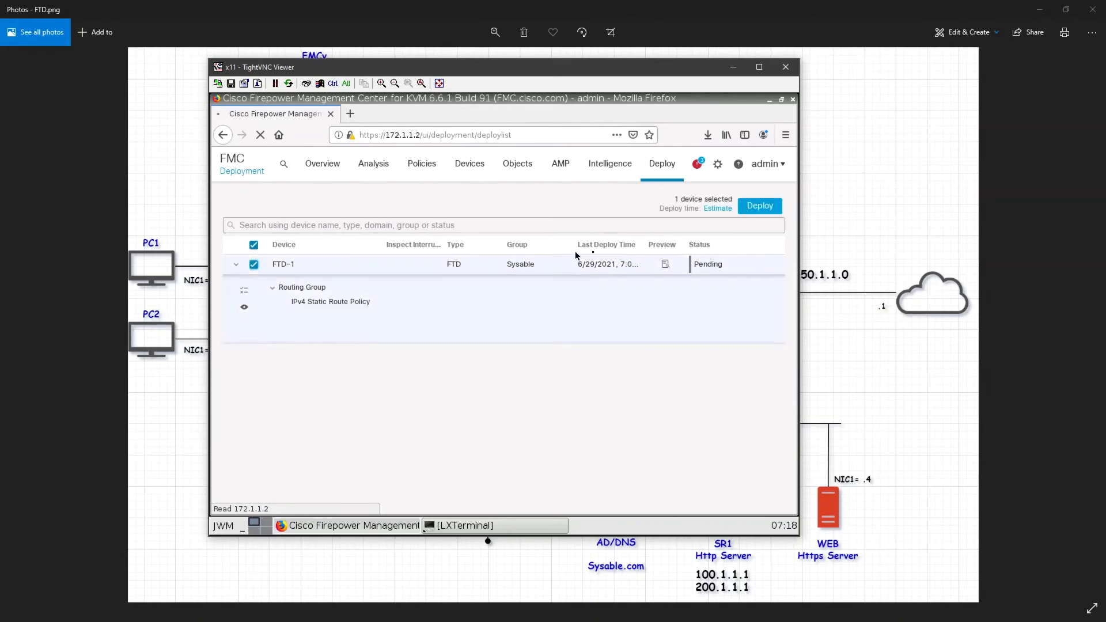
pyautogui.click(746, 205)
pyautogui.click(584, 364)
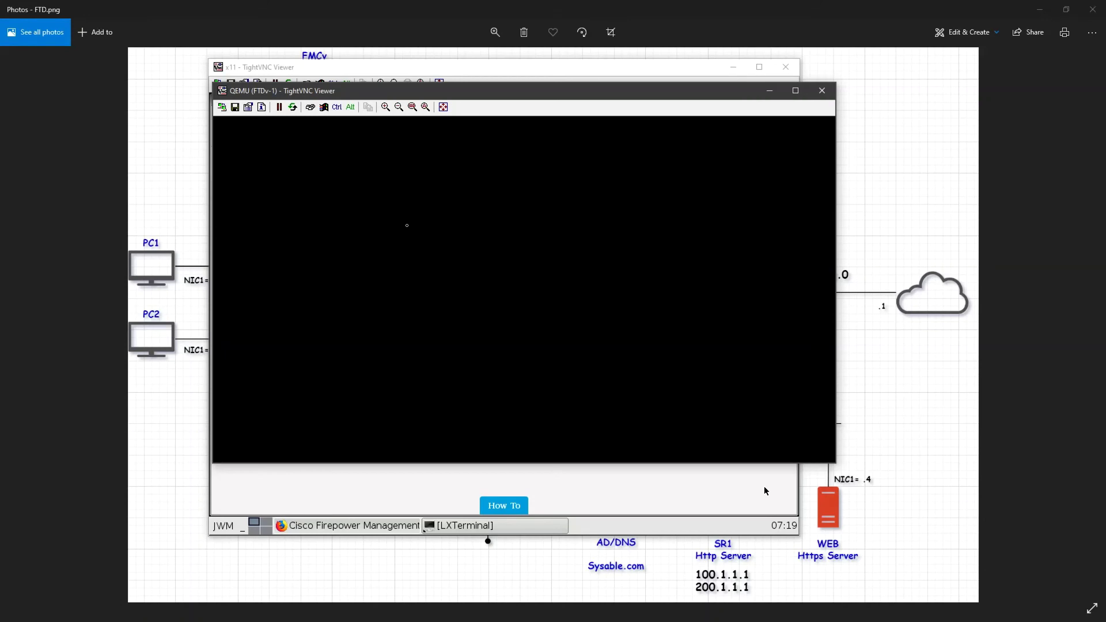
# From the FTD CLI, ping 150.1.7.1, 100.1.1.1 and 200.1.1.1, then switch to the ISP router session.
pyautogui.write('ing 150.1.7.1')
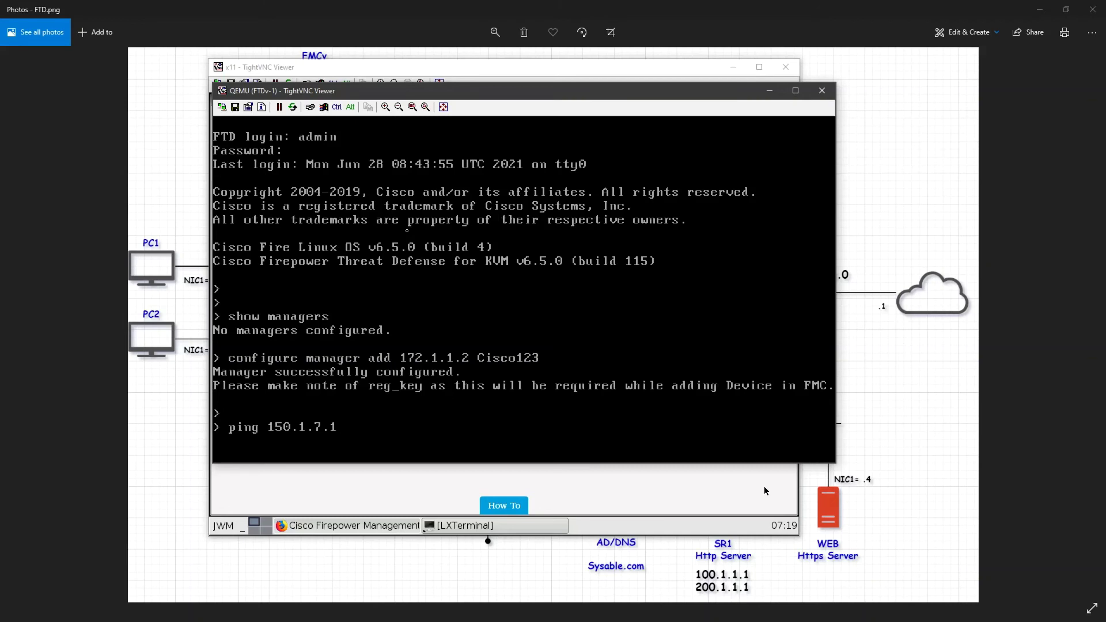
pyautogui.press('Return')
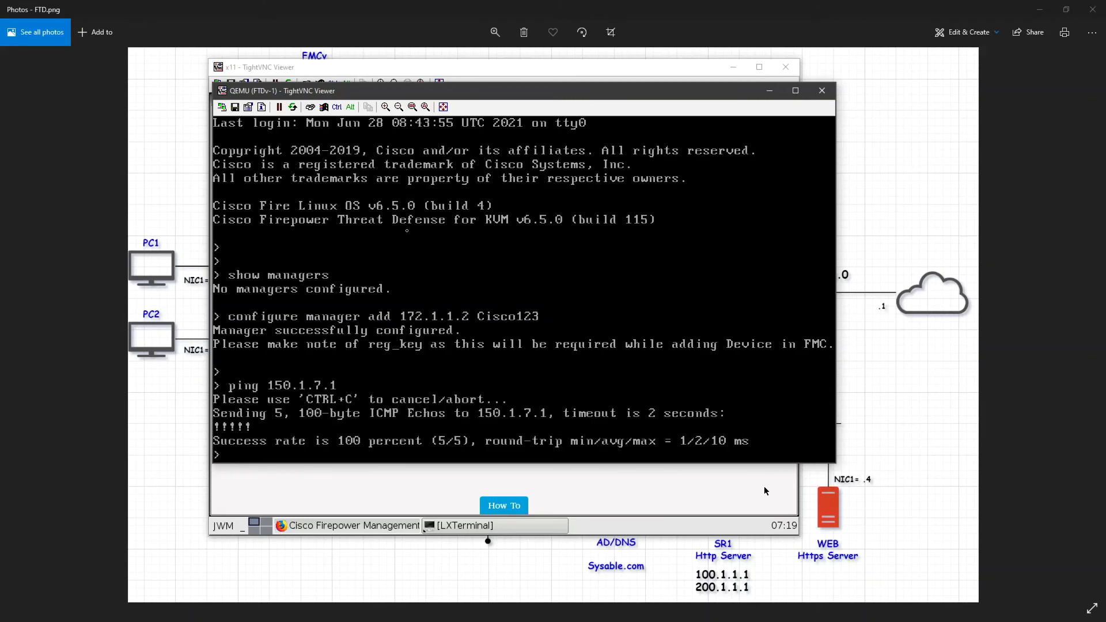
pyautogui.write('ping 100.1.1.1')
pyautogui.press('Return')
pyautogui.write('ping 200.1.1.1')
pyautogui.press('Return')
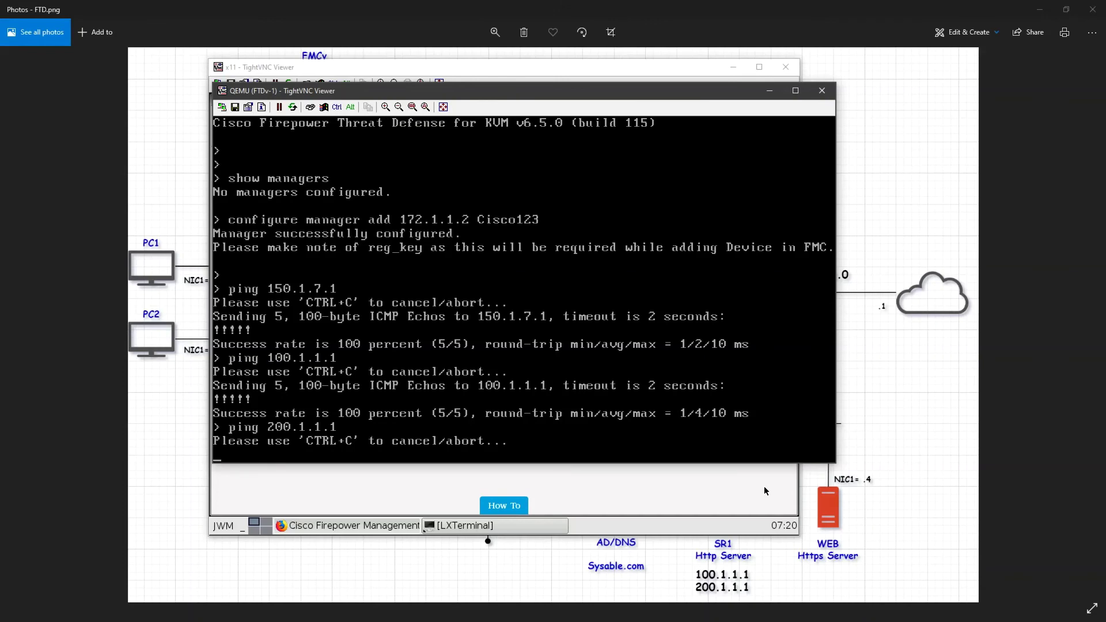
pyautogui.hotkey('alt', 'Tab')
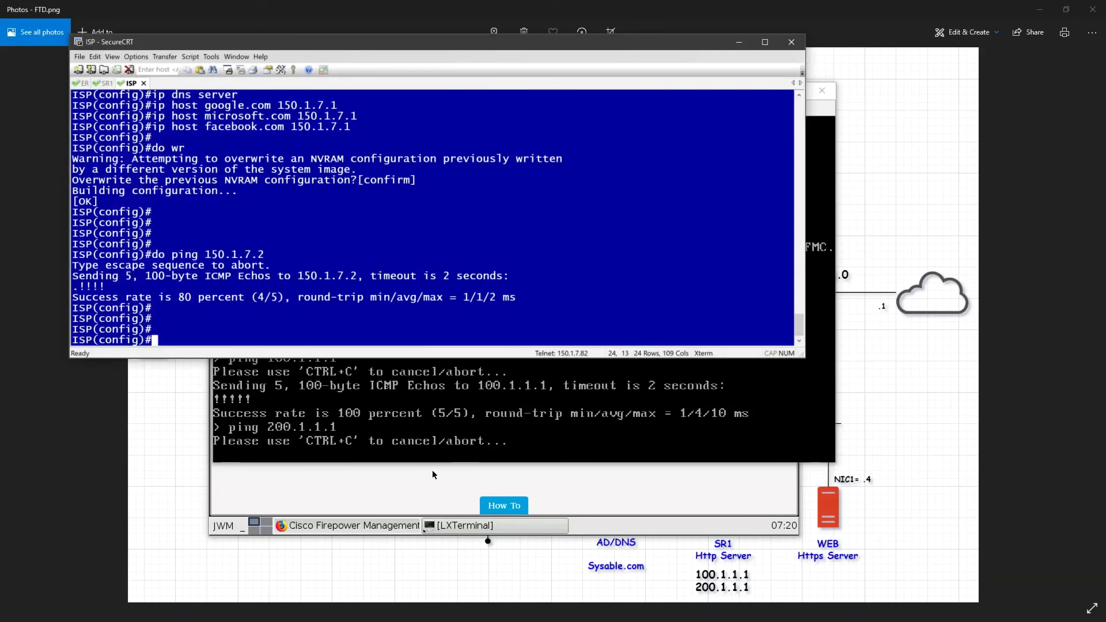
# Show SR1's interface address summary with 'sh ip int br'.
pyautogui.hotkey('ctrl', 'shift', 'Tab')
pyautogui.write('do s')
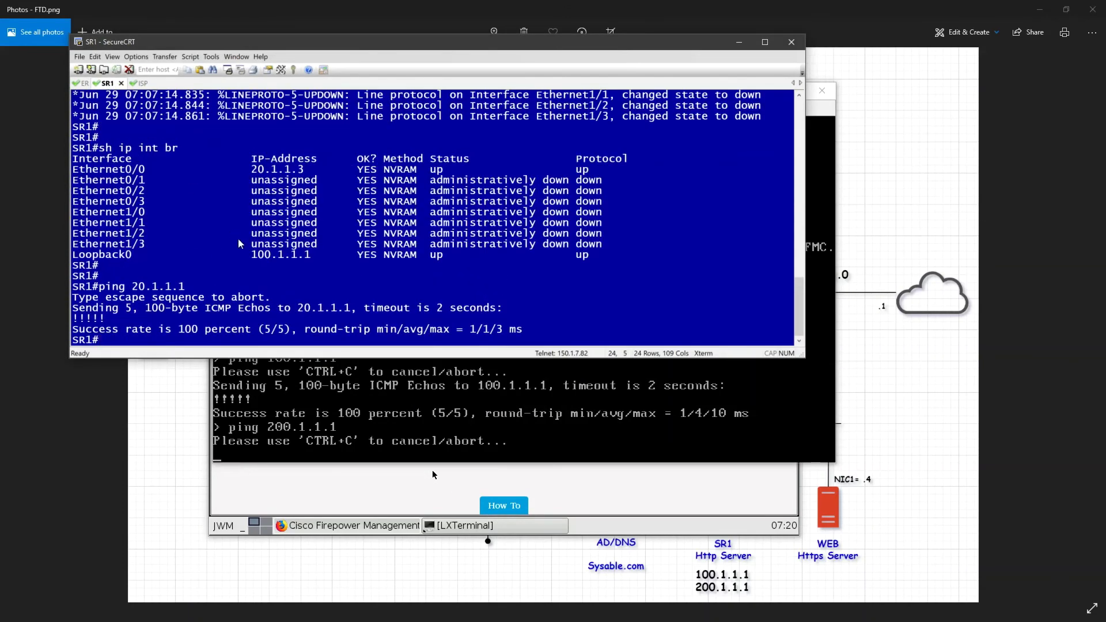
pyautogui.write('h ip int br')
pyautogui.press('Return')
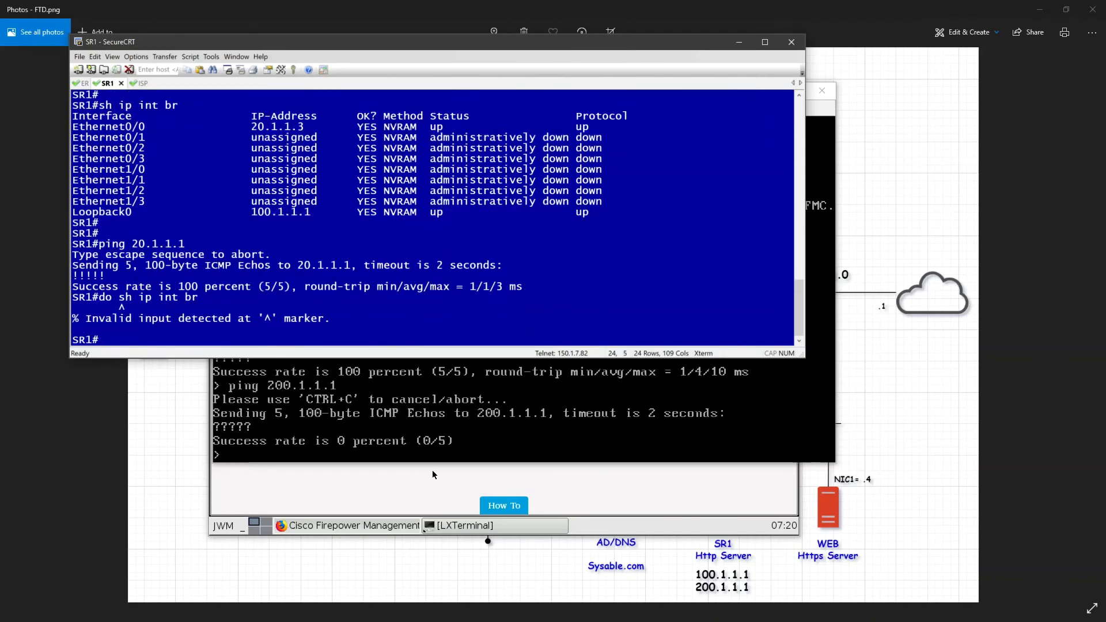
pyautogui.write('sh ip int br')
pyautogui.press('Return')
# Create Loopback1 on SR1 with address 200.1.1.1 255.255.255.0.
pyautogui.write('conf t')
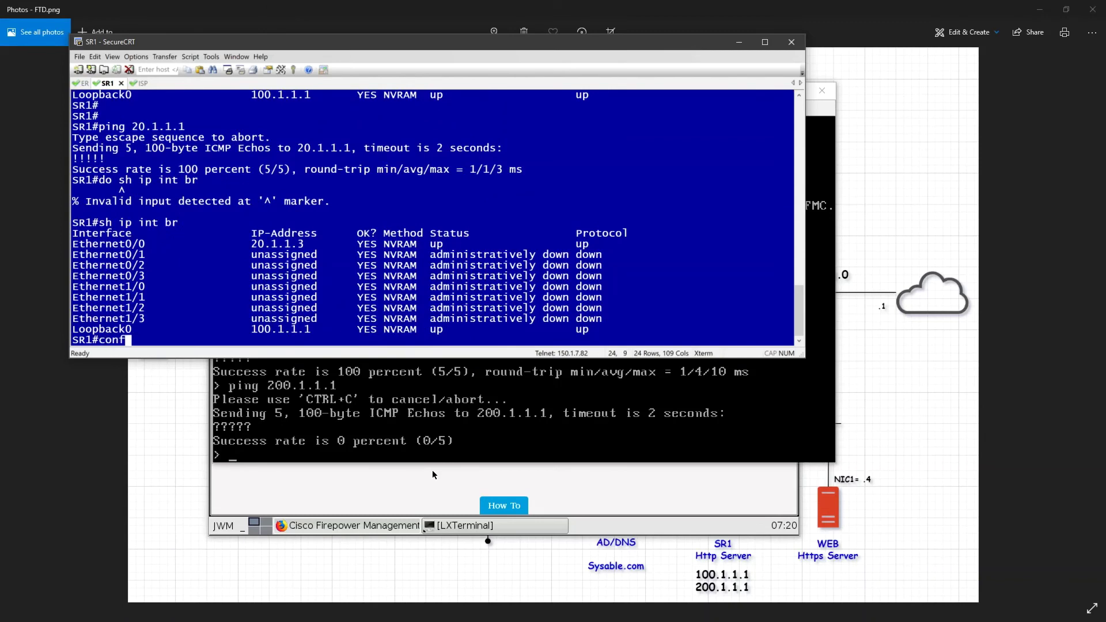
pyautogui.press('Return')
pyautogui.press('Return')
pyautogui.write('int lo 1')
pyautogui.press('Return')
pyautogui.write('ip add 20.1.')
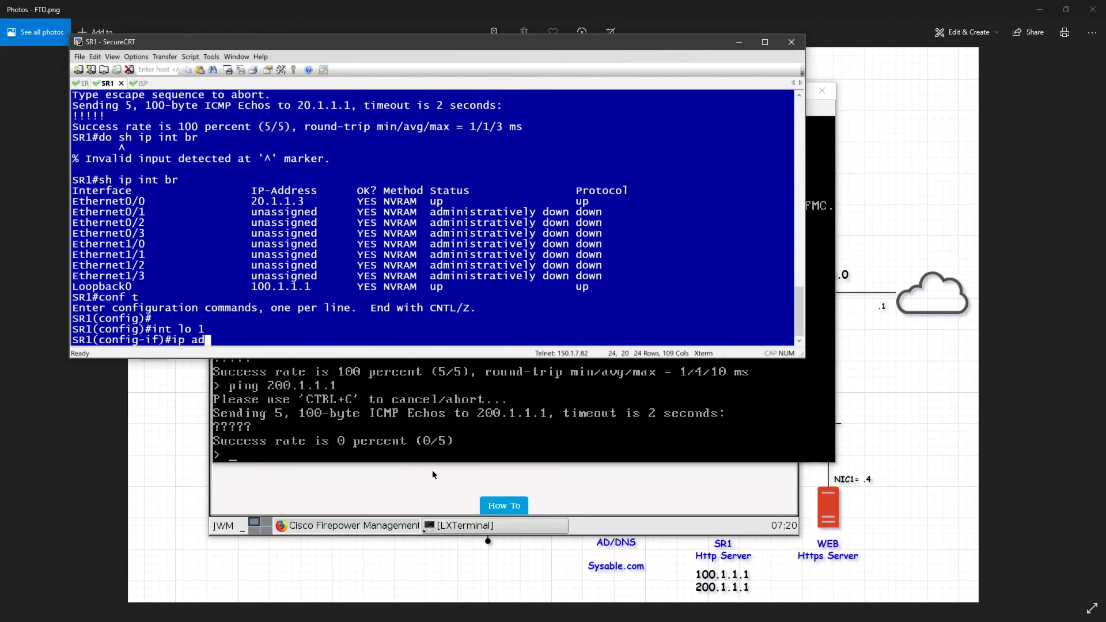
pyautogui.press('BackSpace')
pyautogui.press('BackSpace')
pyautogui.press('BackSpace')
pyautogui.write('0.1.1')
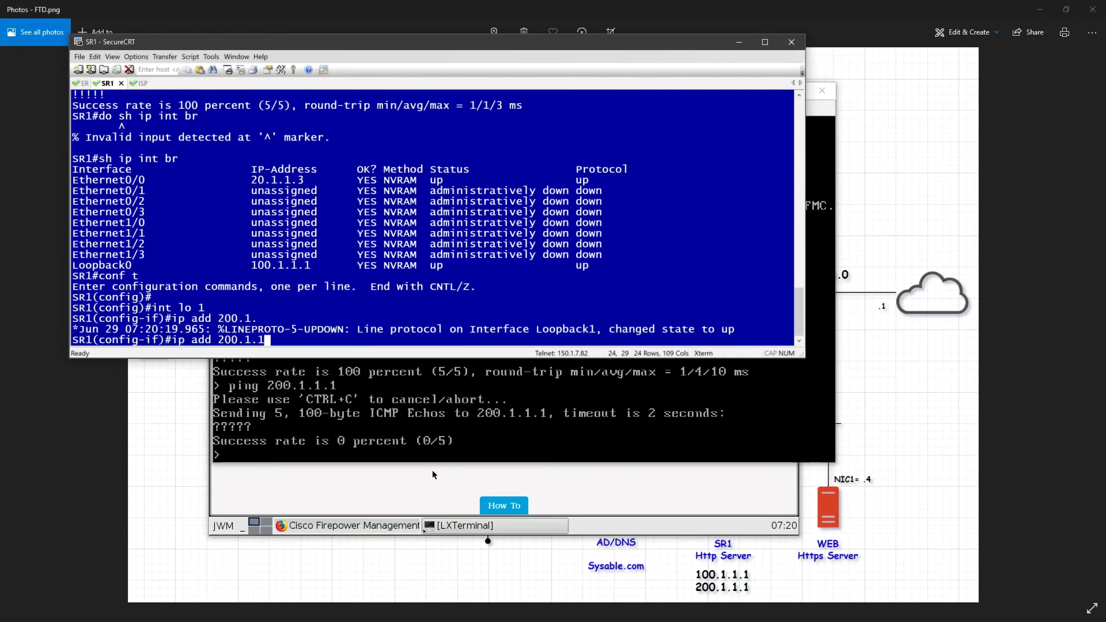
pyautogui.write('.1 25.5.255.255.0')
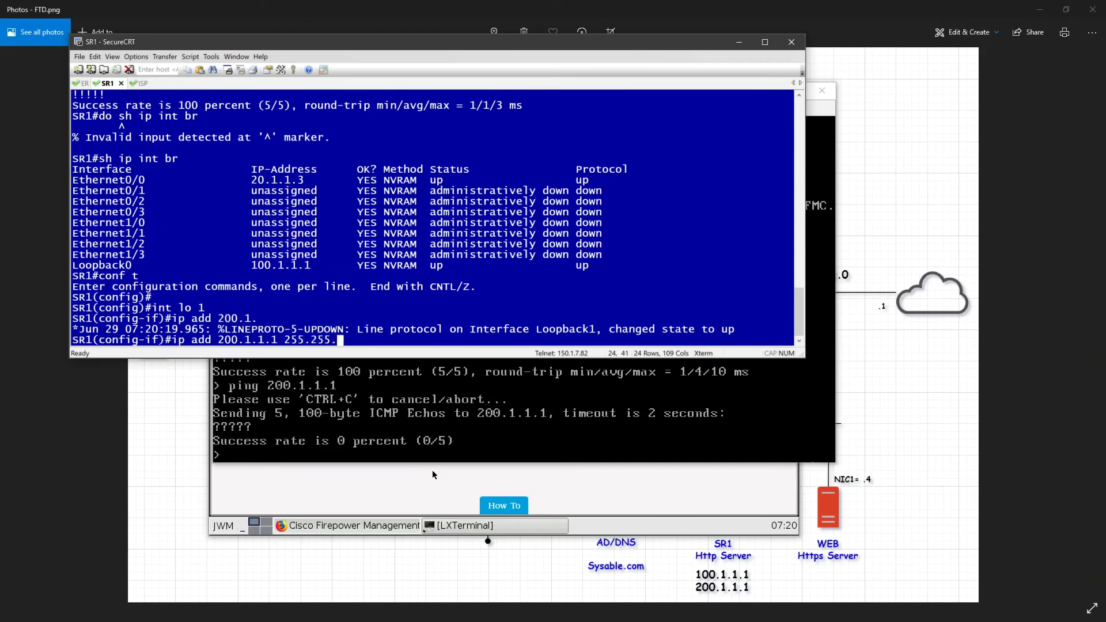
pyautogui.press('Return')
# Enable Loopback1, exit interface mode and save SR1's configuration with 'do wr'.
pyautogui.write('no sh')
pyautogui.press('Return')
pyautogui.write('exit')
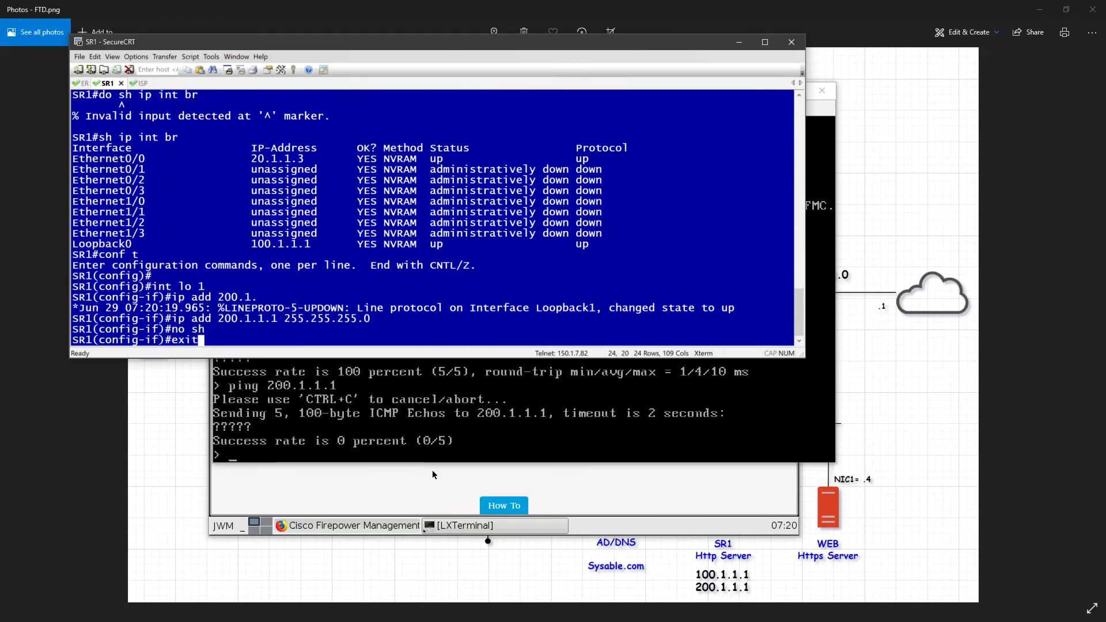
pyautogui.press('Return')
pyautogui.press('Return')
pyautogui.write('do wr')
pyautogui.press('Return')
pyautogui.press('Return')
pyautogui.press('Return')
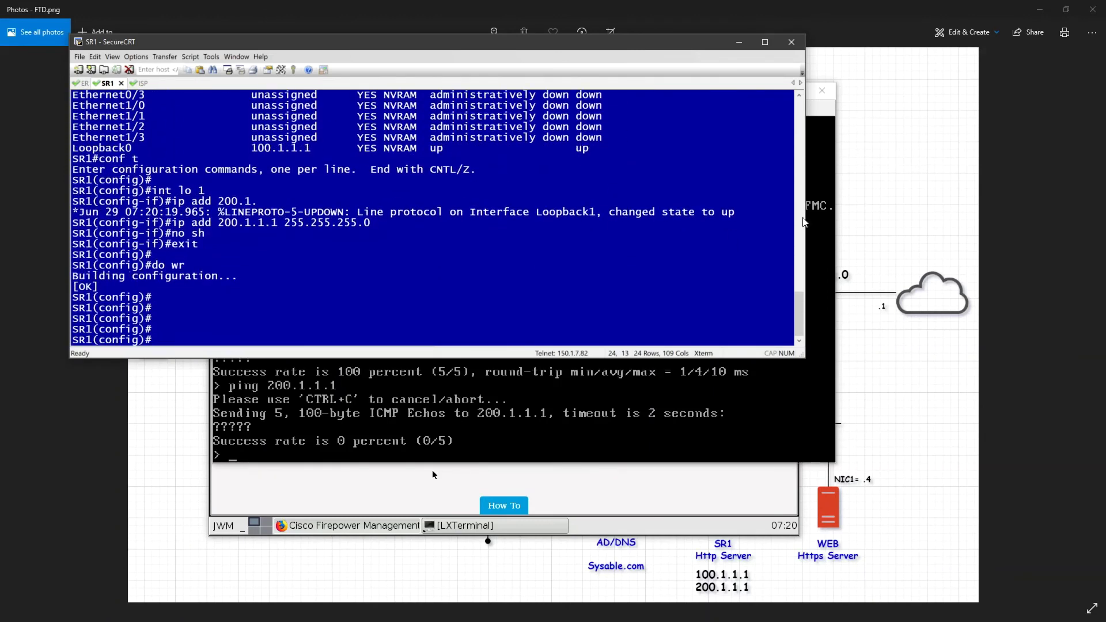
# Rerun the FTD ping to 200.1.1.1.
pyautogui.click(739, 41)
pyautogui.press('Up')
pyautogui.press('Return')
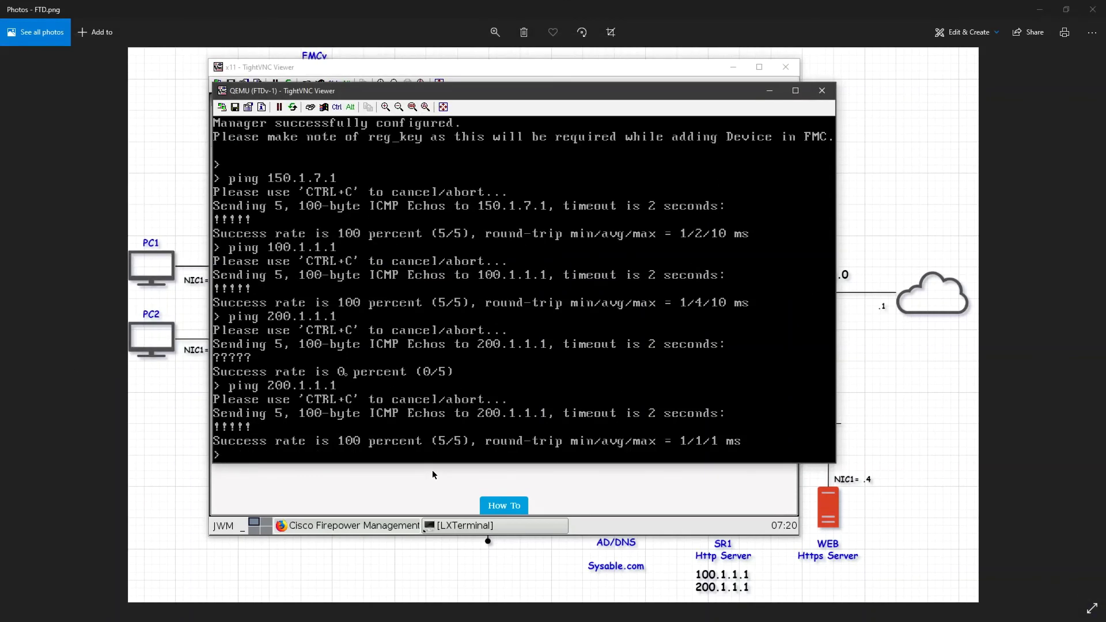
# Ping 10.1.2.1 and 172.1.1.2 from the FTD CLI, then minimize the console windows.
pyautogui.click(733, 67)
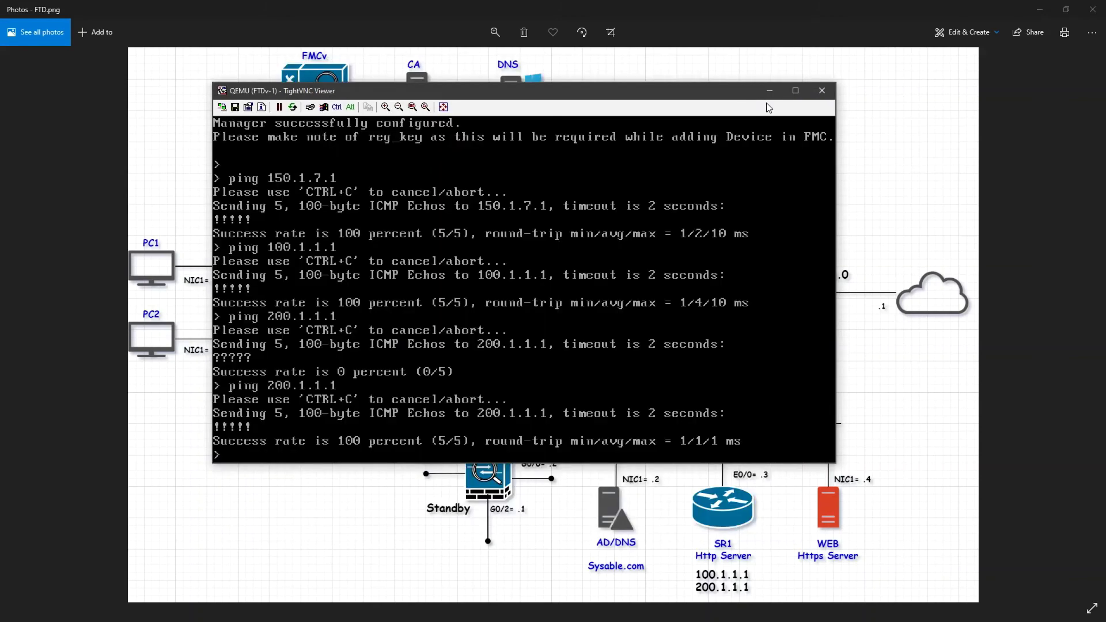
pyautogui.click(770, 91)
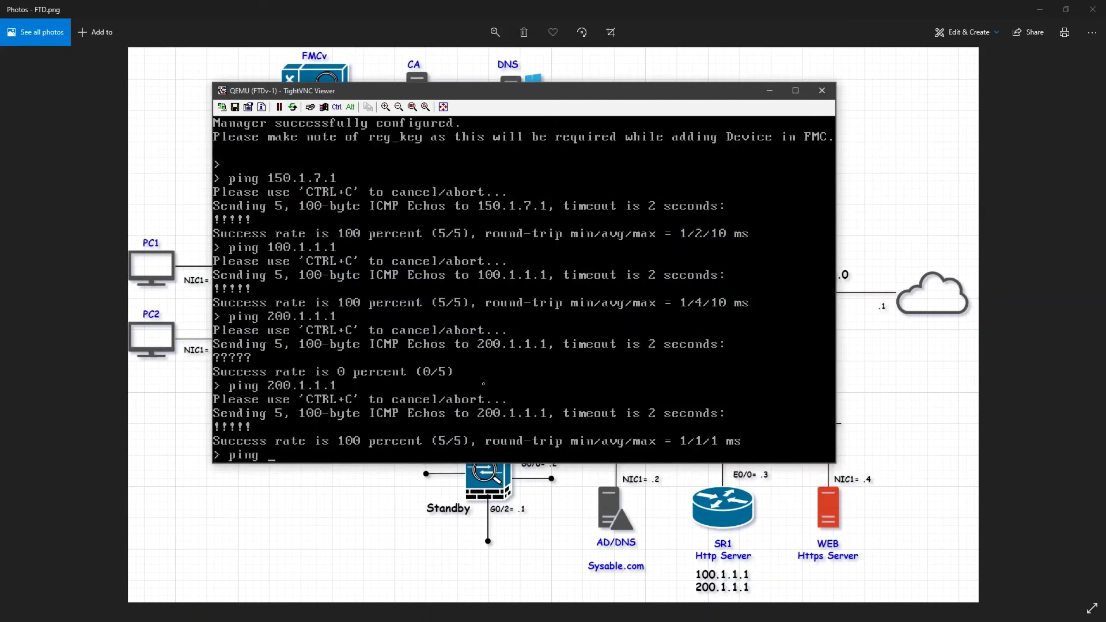
pyautogui.write('10.1.2.1')
pyautogui.press('Return')
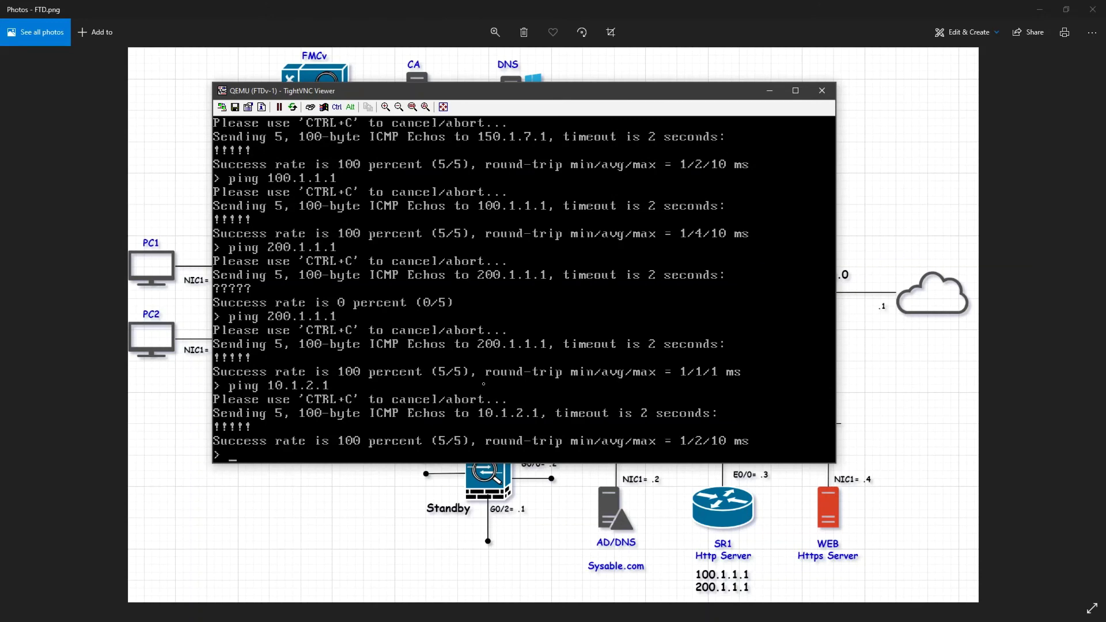
pyautogui.write('ping 1872.1.1.2')
pyautogui.press('Return')
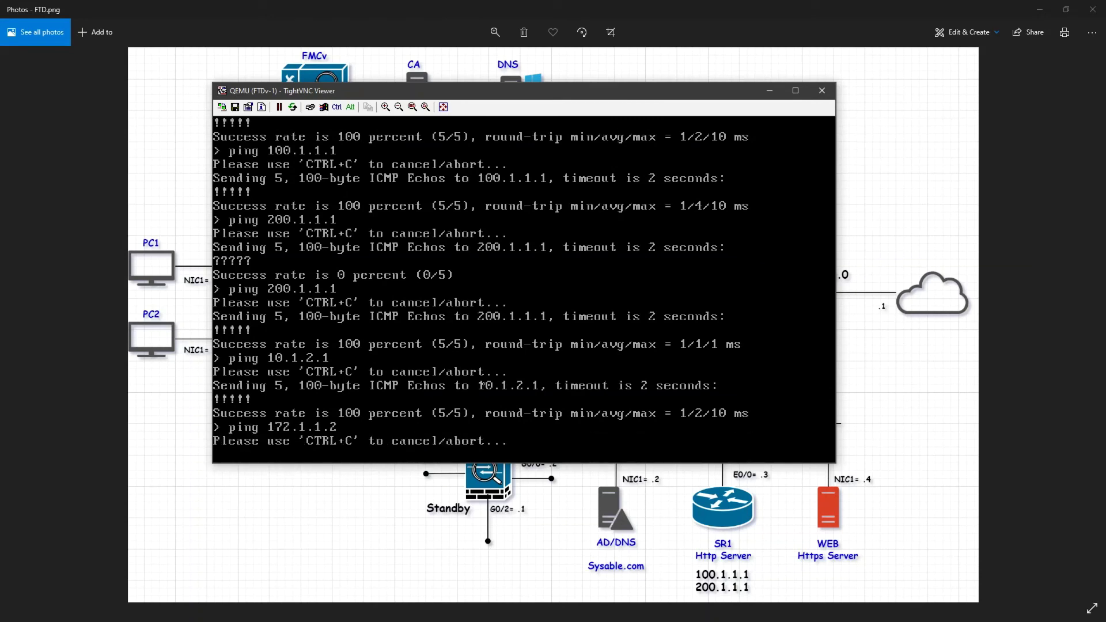
pyautogui.click(770, 91)
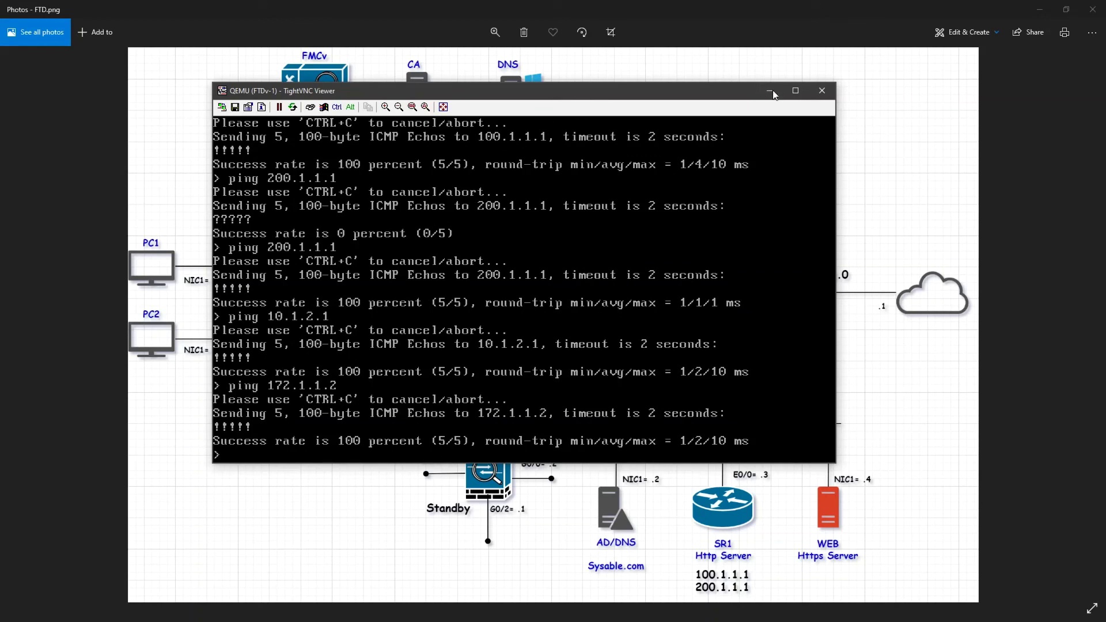